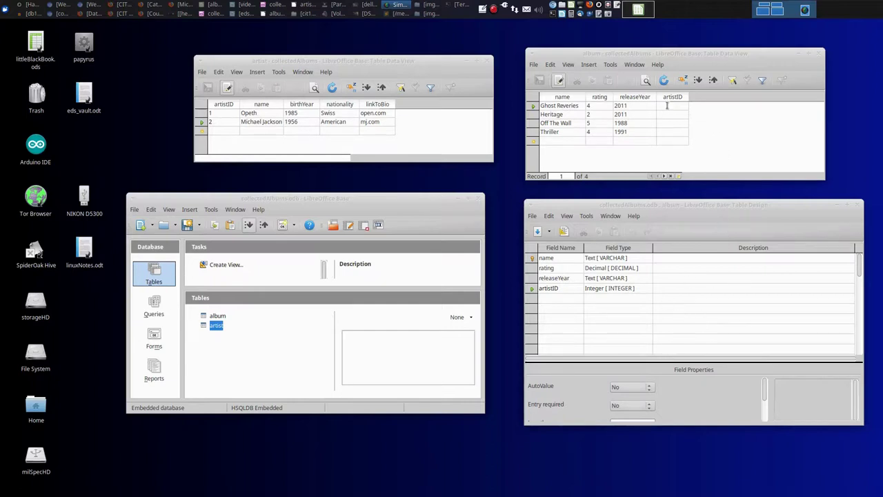
{"action": "left_click", "coordinate": [644, 55]}
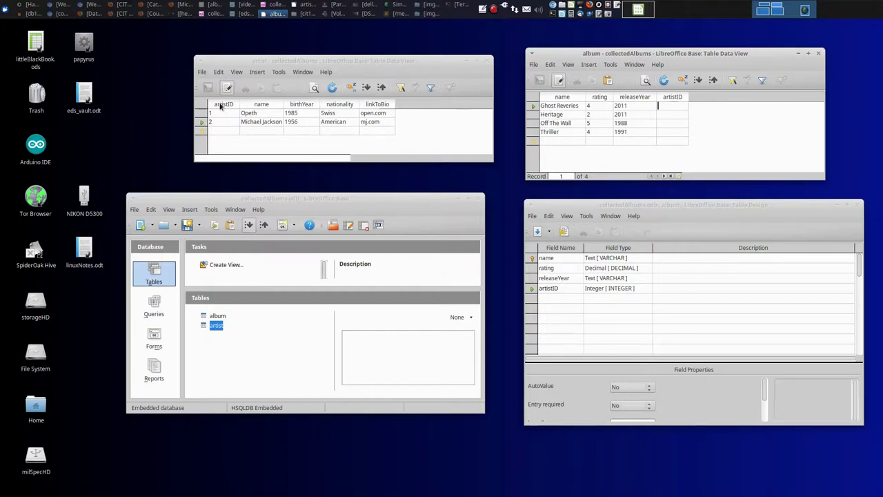
{"action": "left_click", "coordinate": [272, 62]}
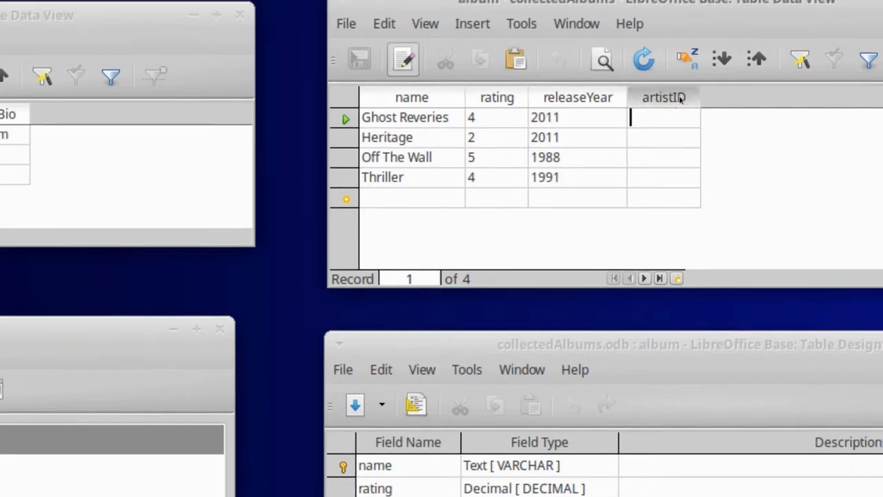
{"action": "left_click", "coordinate": [679, 83]}
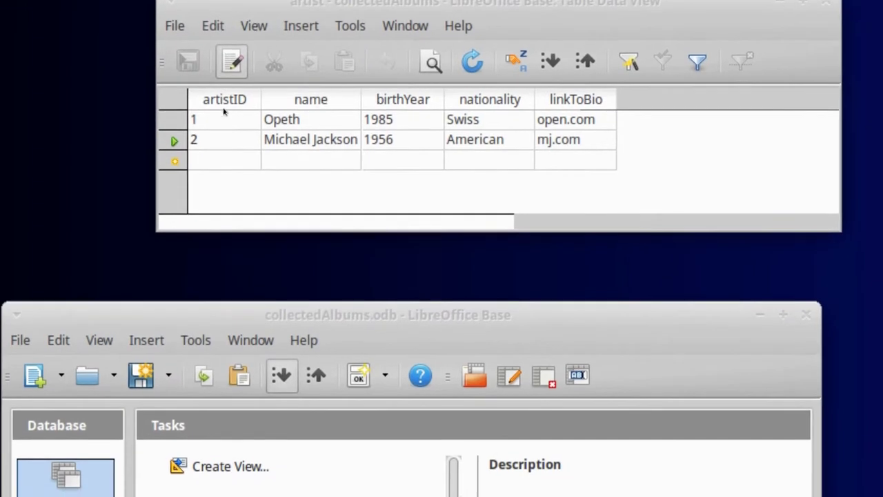
{"action": "left_click", "coordinate": [224, 104]}
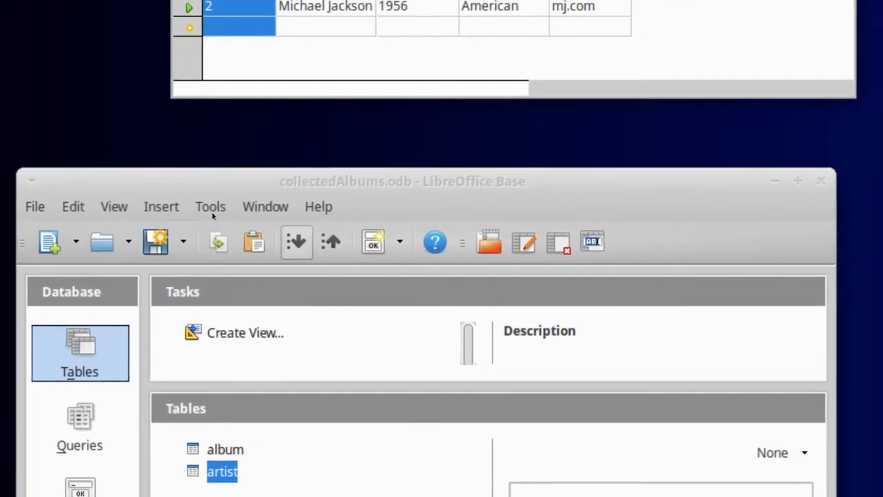
Step: Open Tools > Relationships, add the album and artist tables, and resize the designer window
{"action": "left_click", "coordinate": [211, 207]}
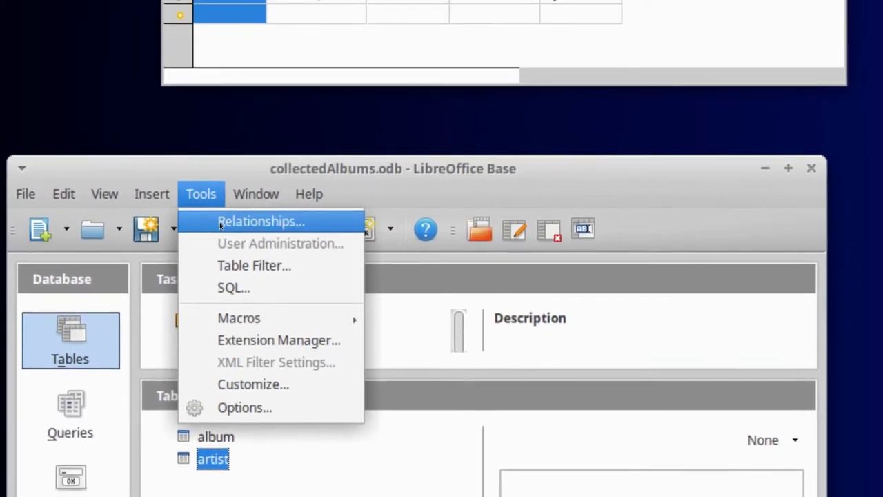
{"action": "left_click", "coordinate": [229, 236]}
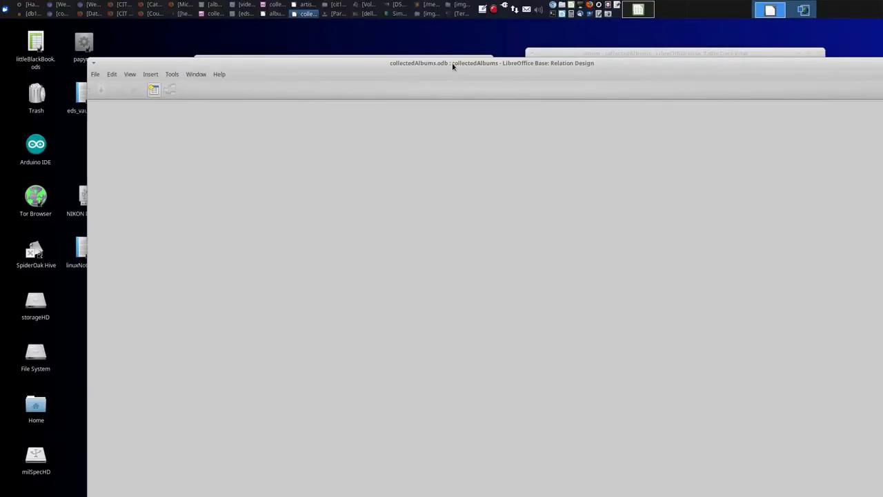
{"action": "left_click_drag", "start_coordinate": [443, 62], "coordinate": [417, 50]}
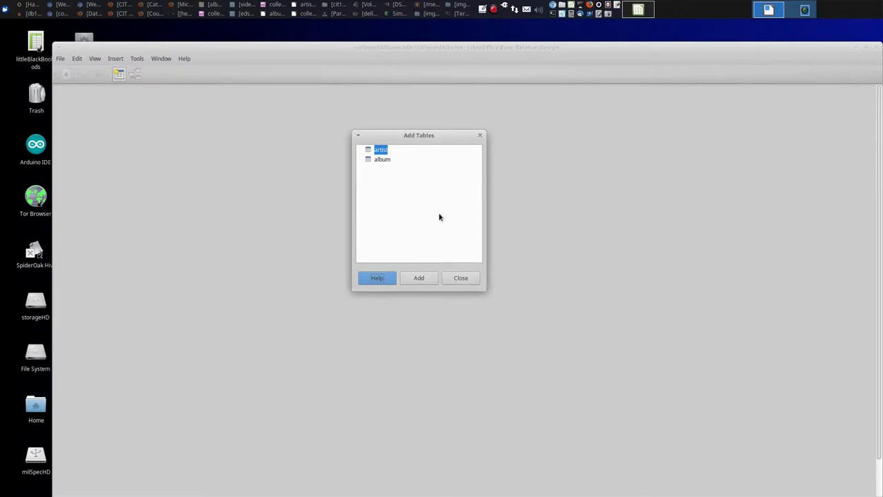
{"action": "double_click", "coordinate": [381, 159]}
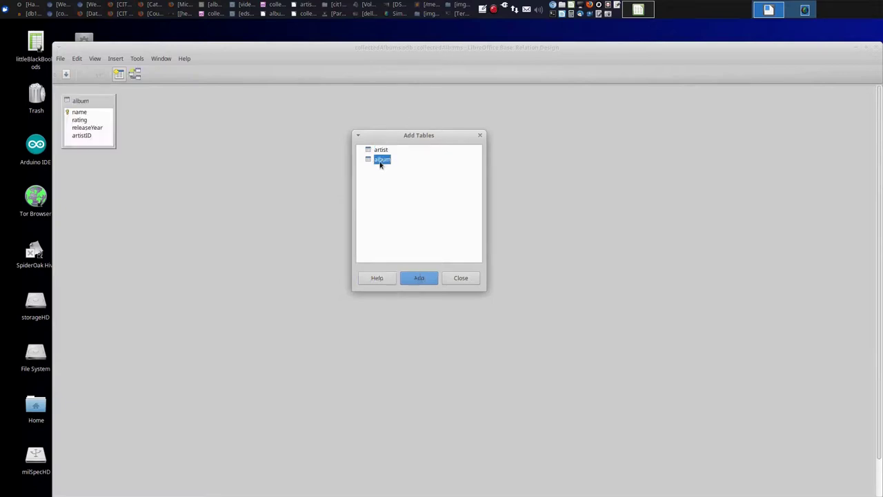
{"action": "double_click", "coordinate": [381, 150]}
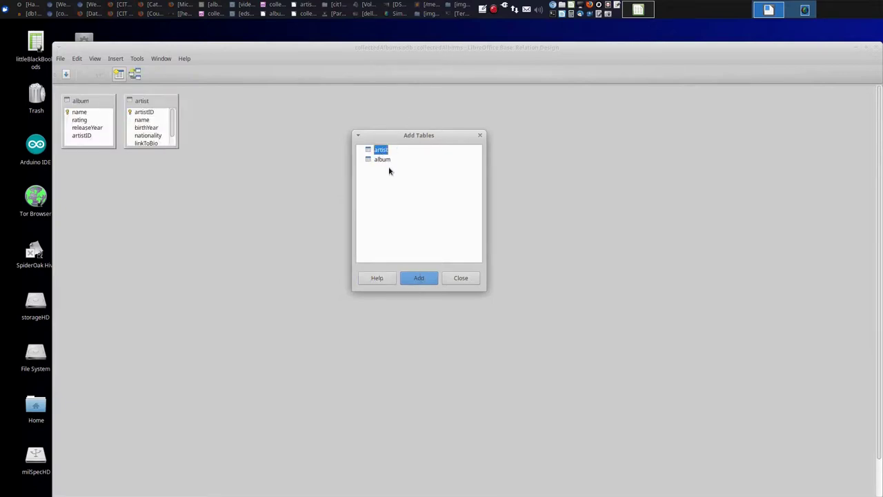
{"action": "left_click", "coordinate": [459, 277]}
{"action": "right_click", "coordinate": [228, 46]}
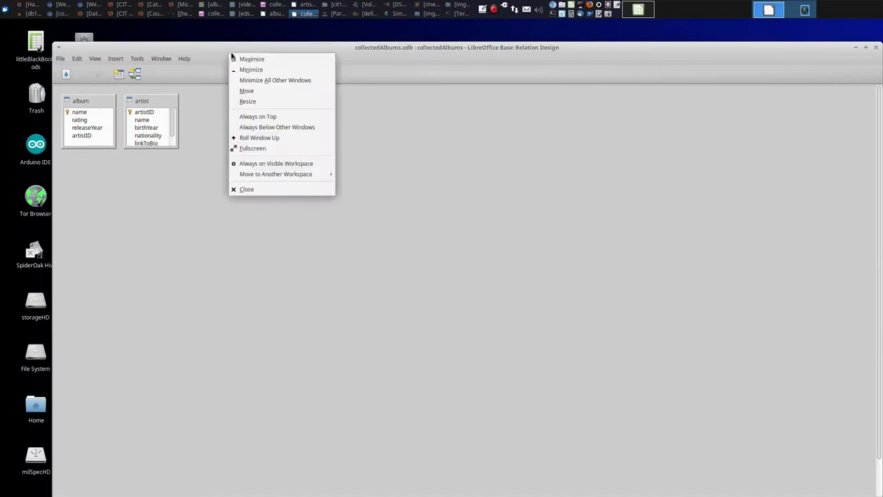
{"action": "left_click", "coordinate": [273, 102]}
Step: Shrink the relationship window, enlarge and reposition the album and artist table boxes, and recentre the window
{"action": "left_click", "coordinate": [257, 238]}
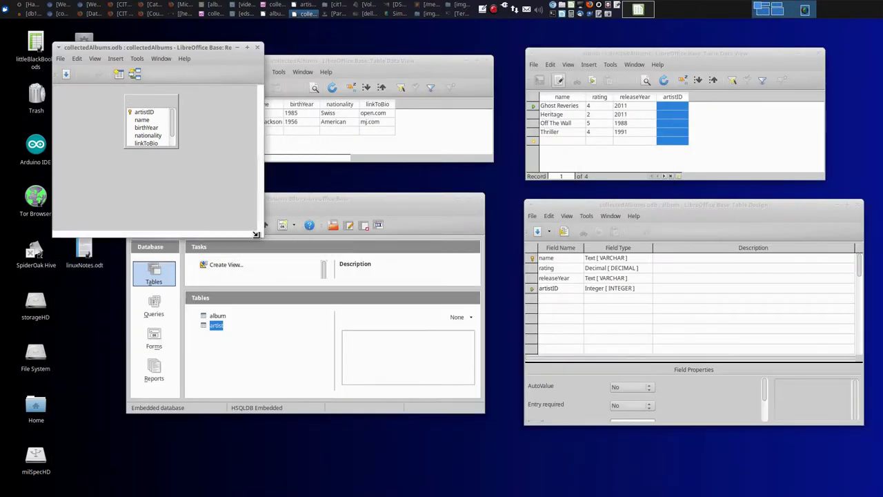
{"action": "left_click_drag", "start_coordinate": [145, 112], "coordinate": [196, 124]}
{"action": "left_click_drag", "start_coordinate": [214, 172], "coordinate": [217, 210]}
{"action": "left_click_drag", "start_coordinate": [104, 148], "coordinate": [104, 166]}
{"action": "left_click_drag", "start_coordinate": [100, 111], "coordinate": [100, 137]}
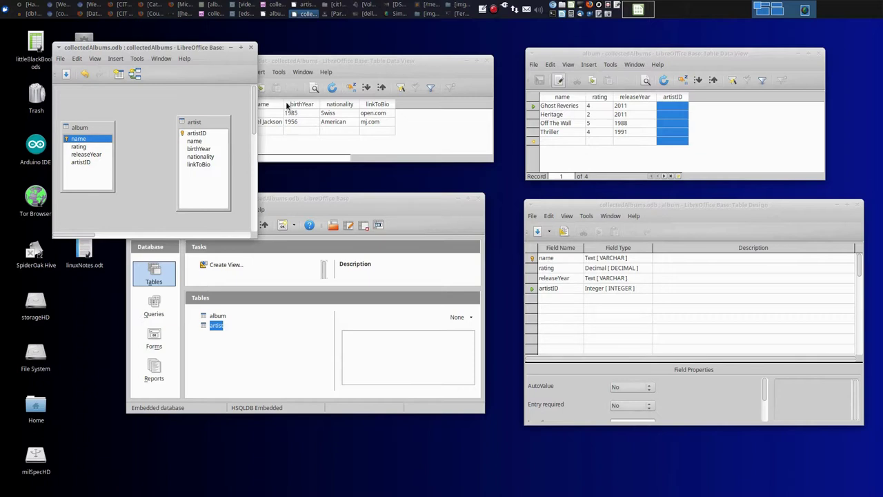
{"action": "left_click", "coordinate": [301, 62]}
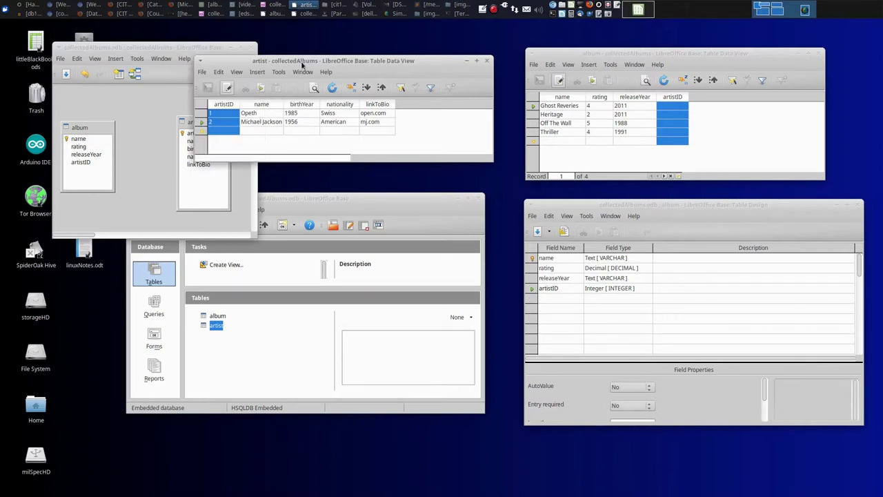
{"action": "left_click_drag", "start_coordinate": [302, 62], "coordinate": [378, 38]}
{"action": "left_click_drag", "start_coordinate": [125, 49], "coordinate": [378, 115]}
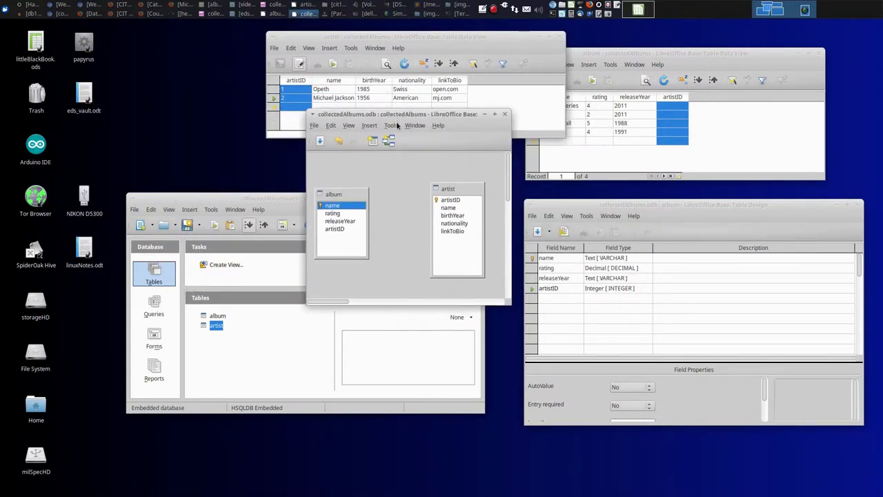
{"action": "key", "text": "ctrl+alt+d"}
{"action": "left_click", "coordinate": [306, 14]}
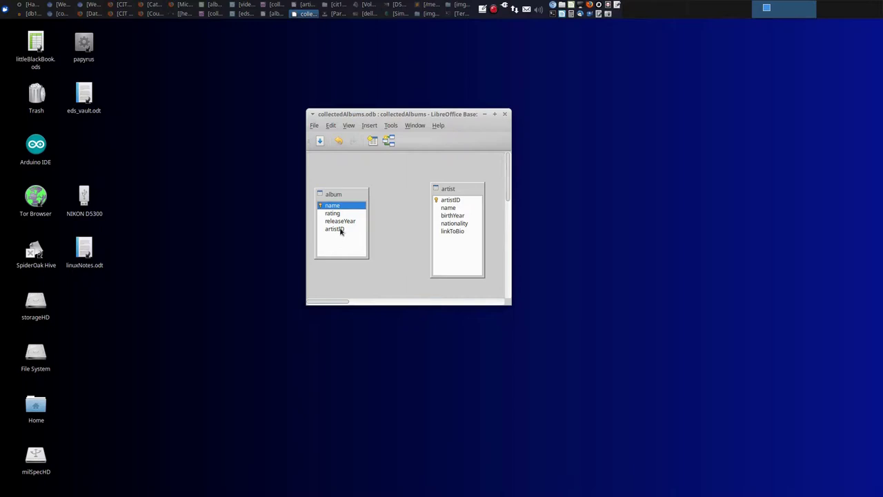
Step: Link album.artistID to artist.artistID, deleting and redrawing the line until it shows n–1
{"action": "left_click_drag", "start_coordinate": [340, 232], "coordinate": [447, 202]}
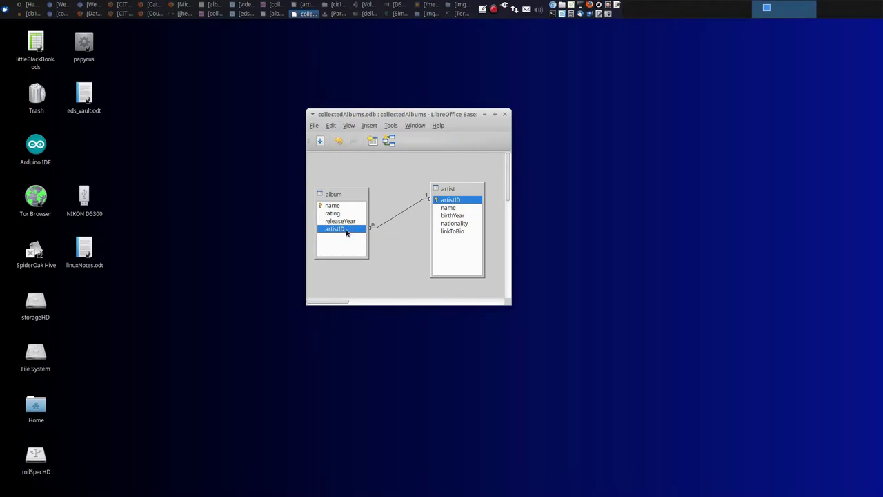
{"action": "key", "text": "ctrl+z"}
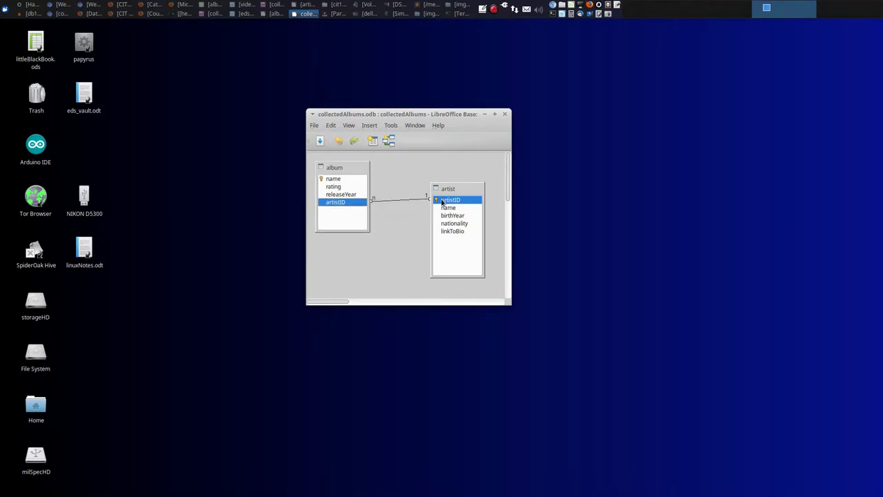
{"action": "key", "text": "ctrl+z"}
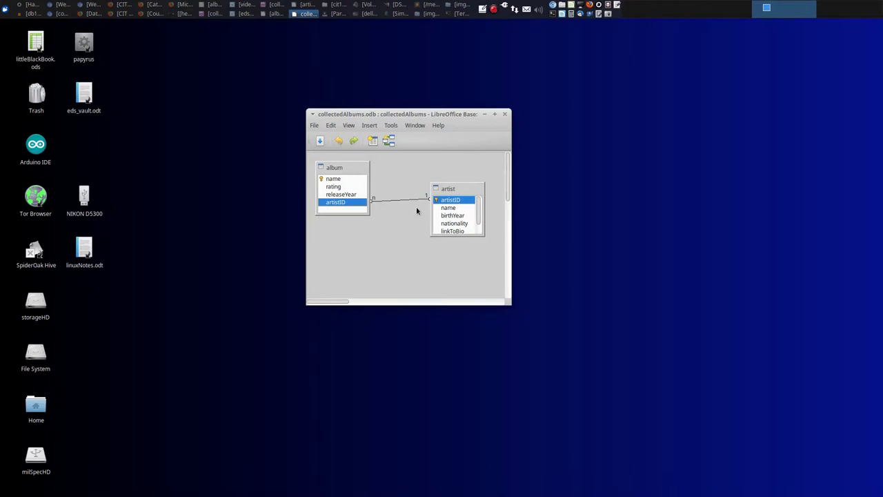
{"action": "left_click_drag", "start_coordinate": [442, 236], "coordinate": [444, 269]}
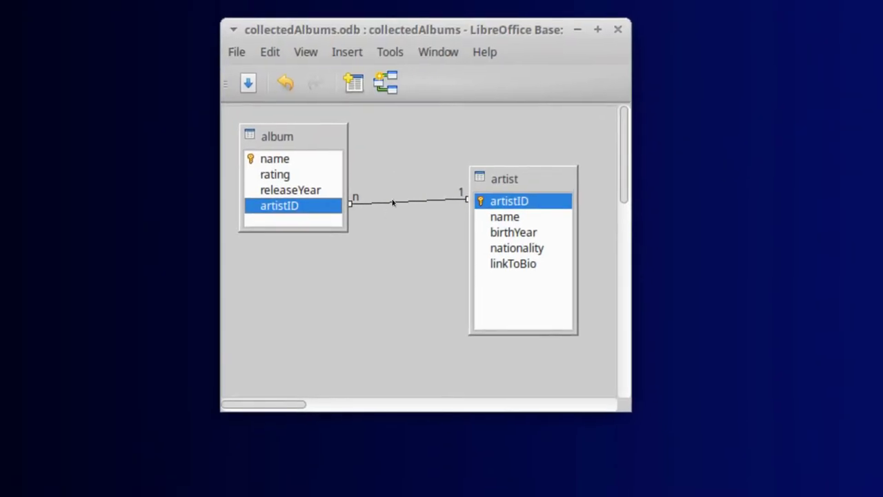
{"action": "left_click", "coordinate": [395, 189]}
{"action": "key", "text": "Delete"}
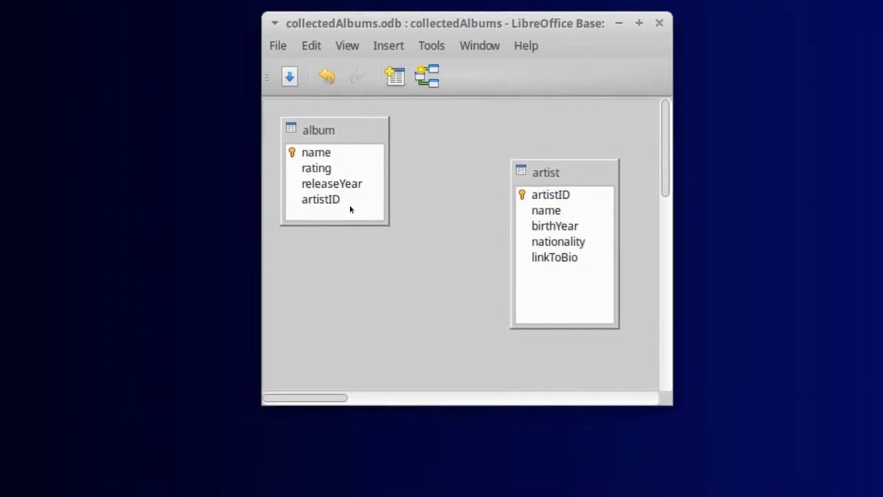
{"action": "left_click", "coordinate": [307, 211]}
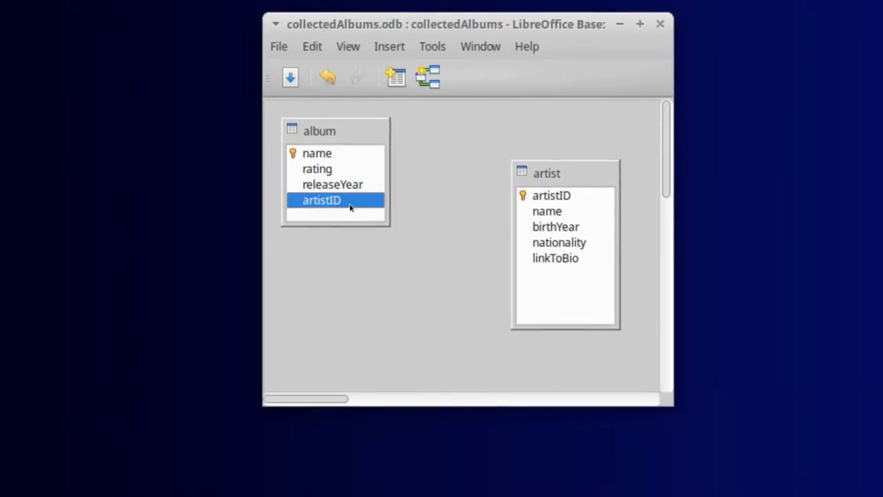
{"action": "left_click_drag", "start_coordinate": [350, 207], "coordinate": [554, 198]}
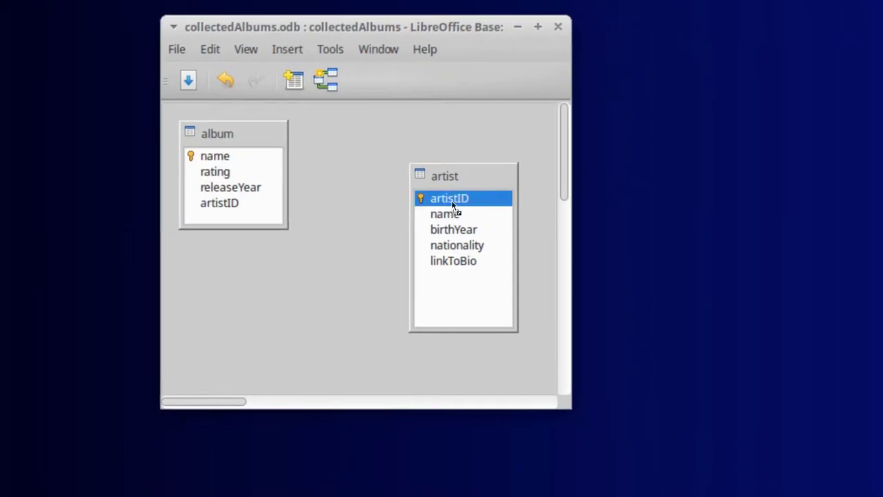
{"action": "left_click_drag", "start_coordinate": [452, 203], "coordinate": [451, 204]}
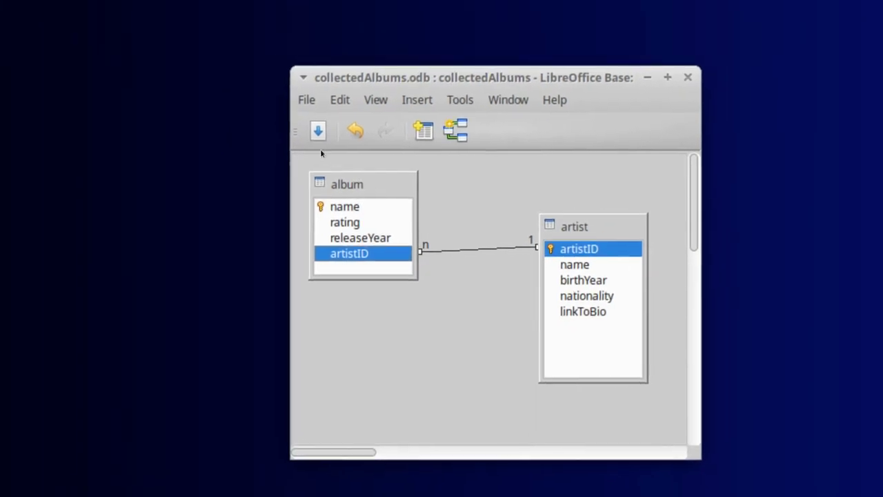
Step: Save the relationship design and arrange the album and artist data windows side by side
{"action": "left_click", "coordinate": [271, 87]}
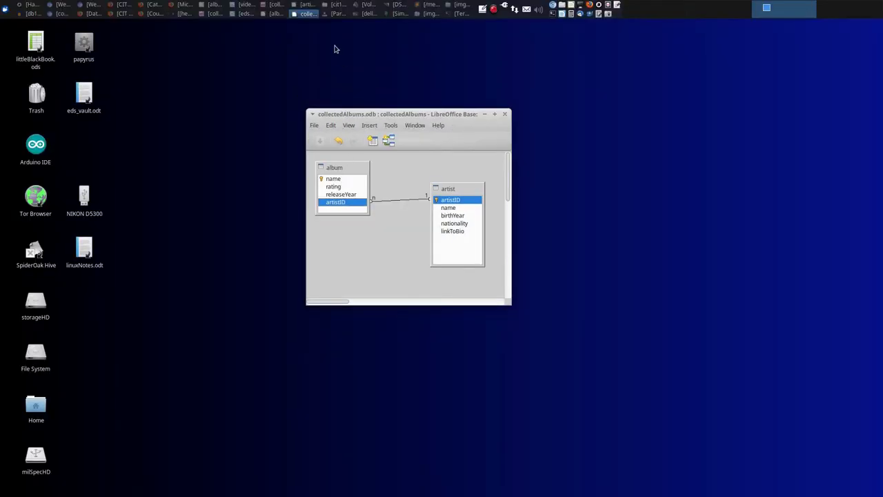
{"action": "left_click", "coordinate": [274, 6]}
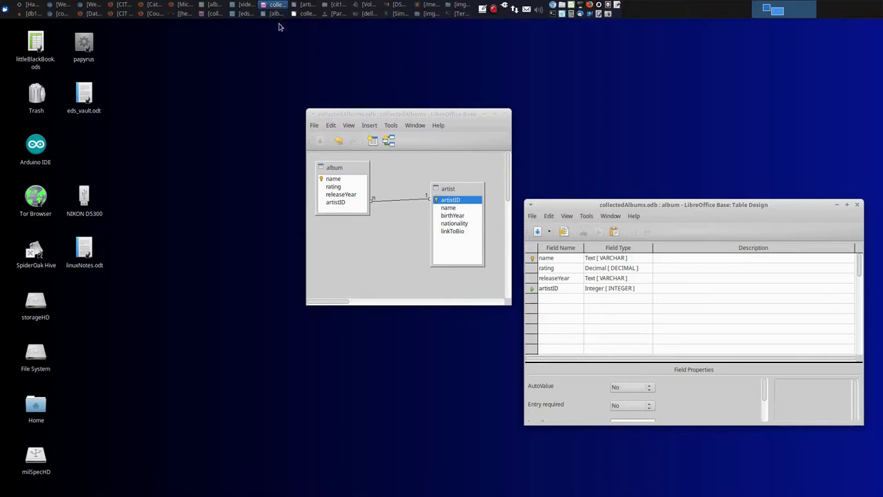
{"action": "left_click", "coordinate": [308, 5]}
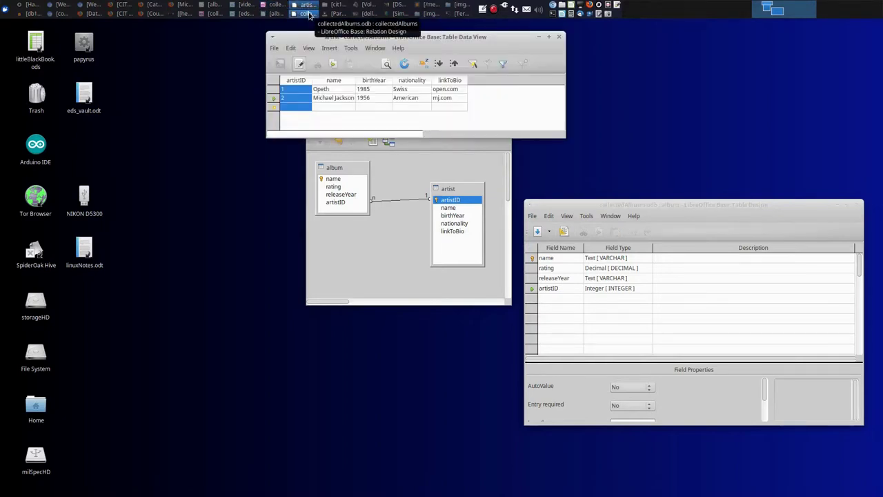
{"action": "left_click", "coordinate": [307, 13]}
{"action": "left_click", "coordinate": [274, 13]}
{"action": "left_click", "coordinate": [673, 104]}
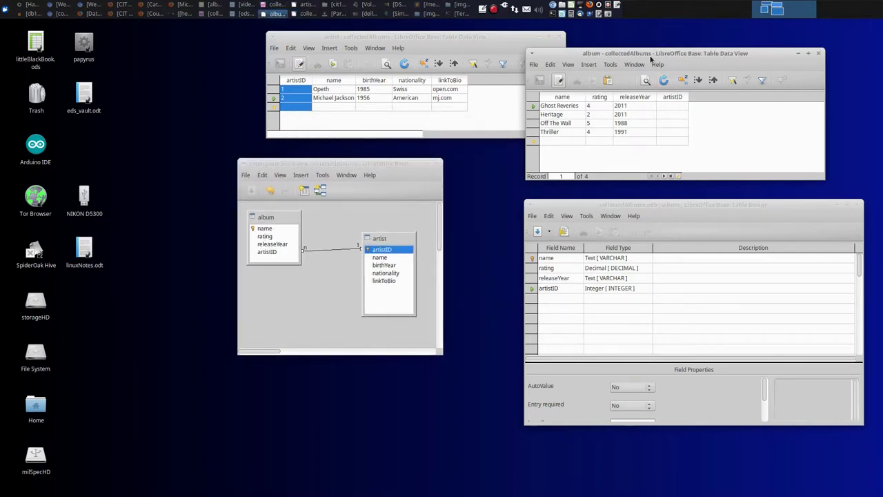
{"action": "left_click", "coordinate": [427, 40]}
{"action": "left_click_drag", "start_coordinate": [427, 44], "coordinate": [374, 48]}
{"action": "left_click", "coordinate": [628, 55]}
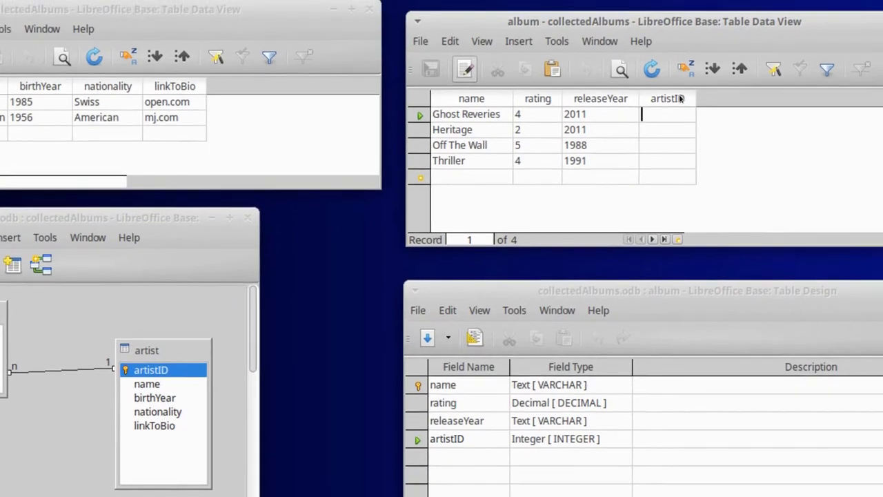
Step: Enter artistID 1 for Ghost Reveries and Heritage, then 2 for the next album
{"action": "left_click", "coordinate": [684, 87]}
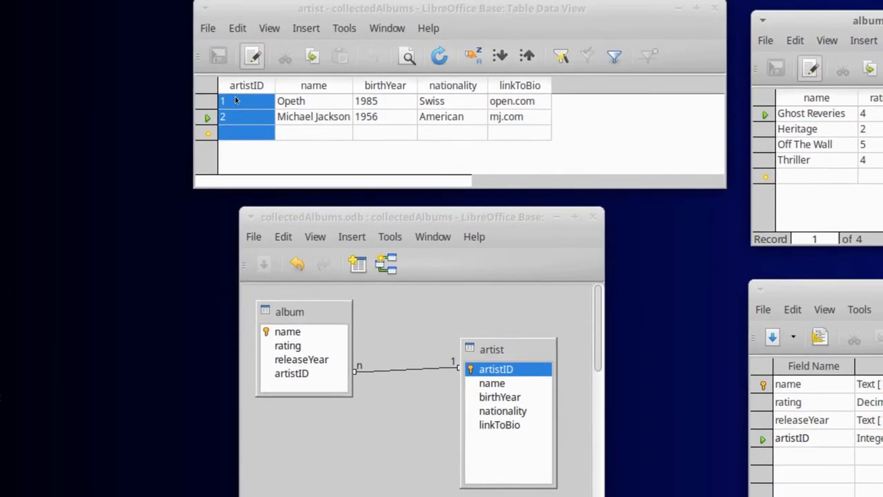
{"action": "left_click", "coordinate": [232, 92]}
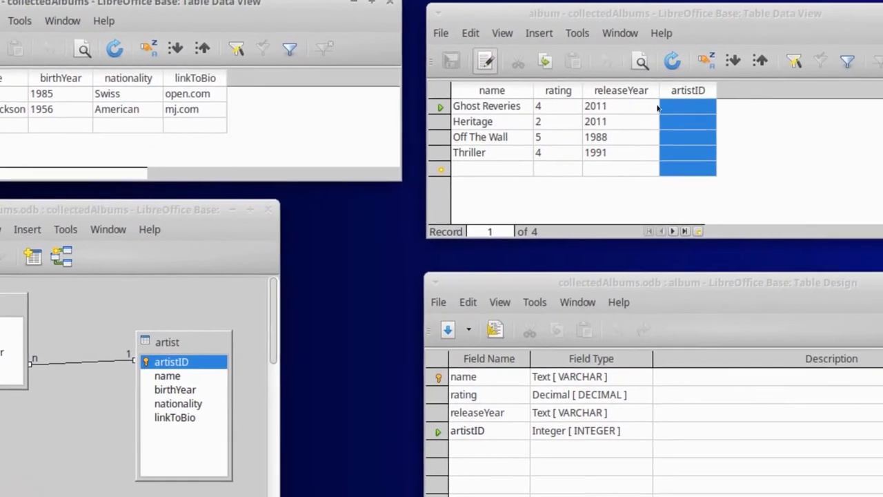
{"action": "left_click", "coordinate": [696, 120]}
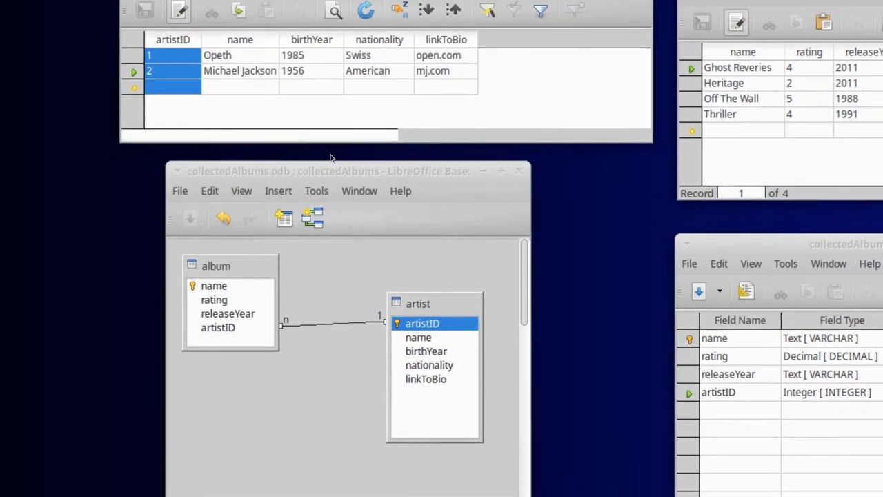
{"action": "type", "text": "21"}
{"action": "key", "text": "BackSpace"}
{"action": "key", "text": "BackSpace"}
{"action": "type", "text": "1"}
{"action": "key", "text": "Return"}
{"action": "key", "text": "Return"}
{"action": "key", "text": "Return"}
{"action": "key", "text": "Return"}
{"action": "key", "text": "Return"}
{"action": "key", "text": "shift+Tab"}
{"action": "type", "text": "1"}
{"action": "key", "text": "Return"}
{"action": "key", "text": "Return"}
{"action": "key", "text": "Return"}
{"action": "key", "text": "Return"}
{"action": "type", "text": "2"}
{"action": "key", "text": "Return"}
{"action": "key", "text": "Return"}
{"action": "key", "text": "Return"}
{"action": "key", "text": "Return"}
Step: Enter 2 for Thriller, try artistID 23 for Off The Wall, and dismiss the integrity constraint error
{"action": "type", "text": "2"}
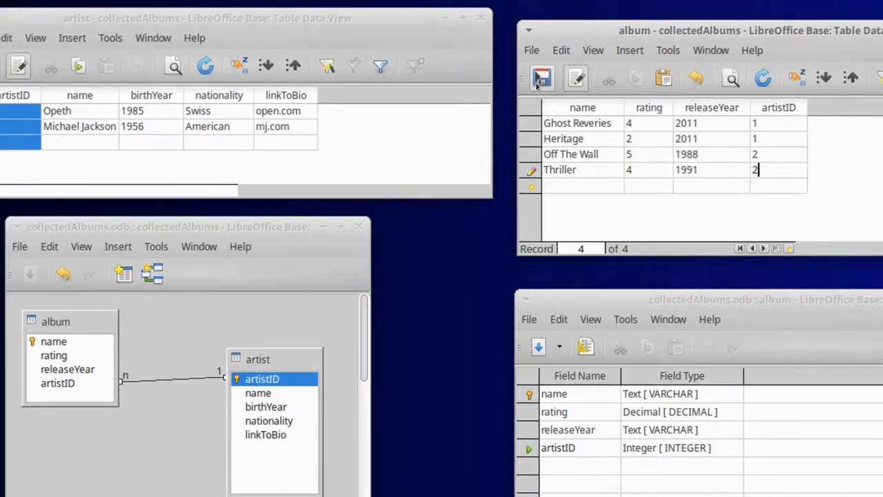
{"action": "left_click", "coordinate": [541, 69]}
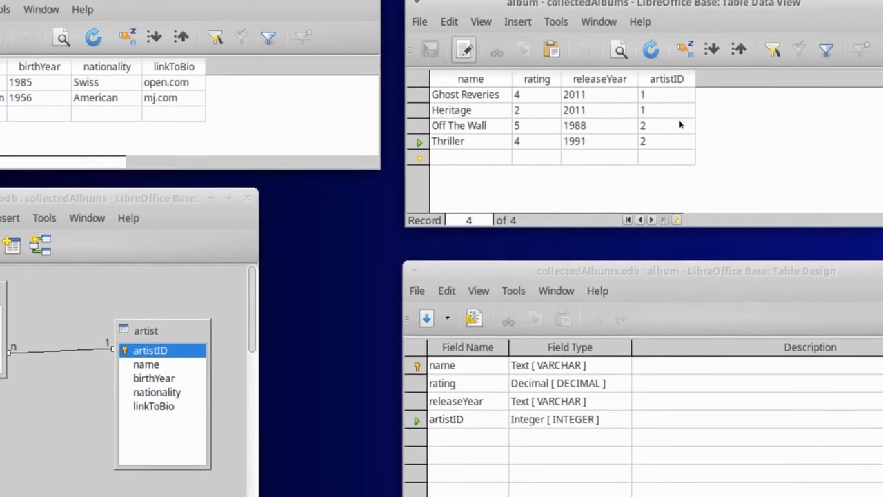
{"action": "left_click", "coordinate": [680, 125]}
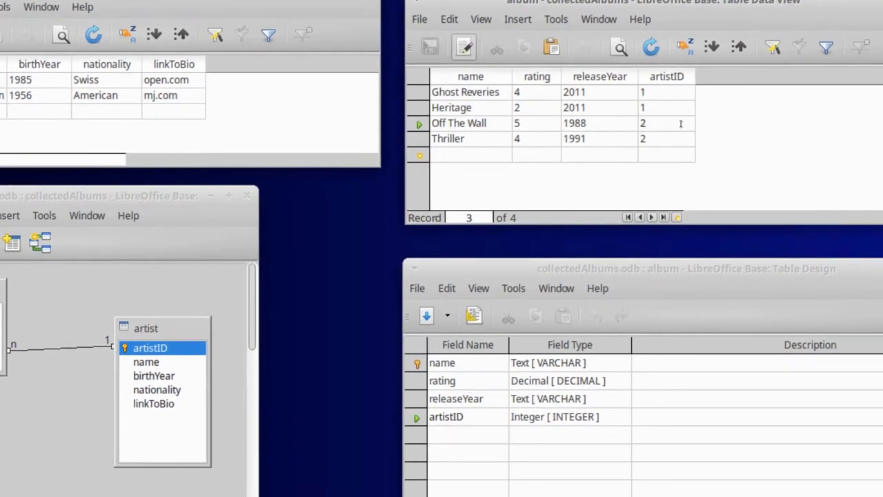
{"action": "type", "text": "3"}
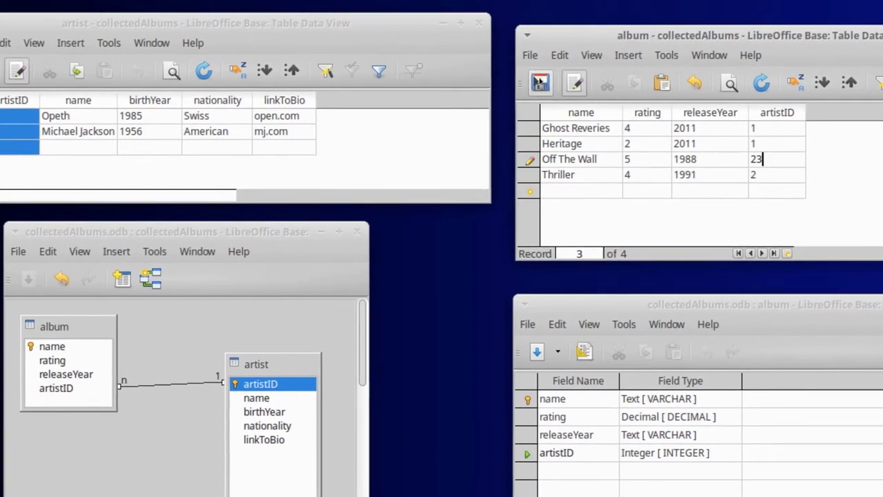
{"action": "key", "text": "Return"}
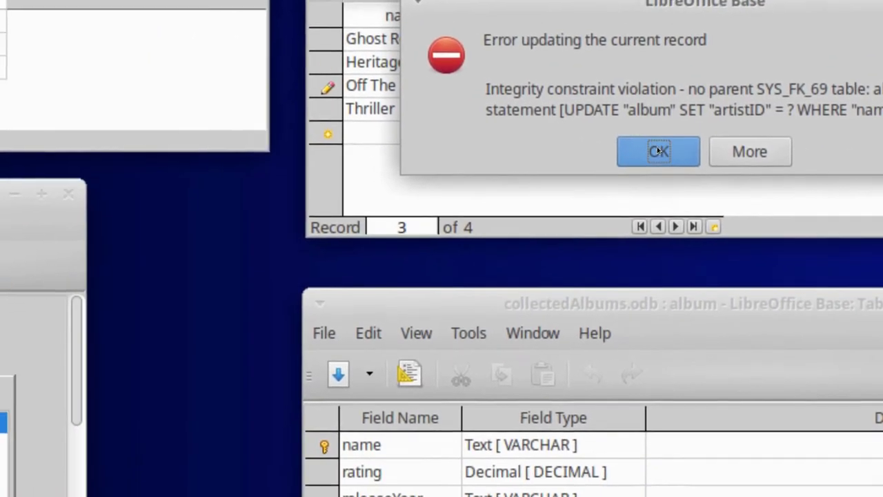
{"action": "left_click", "coordinate": [510, 178]}
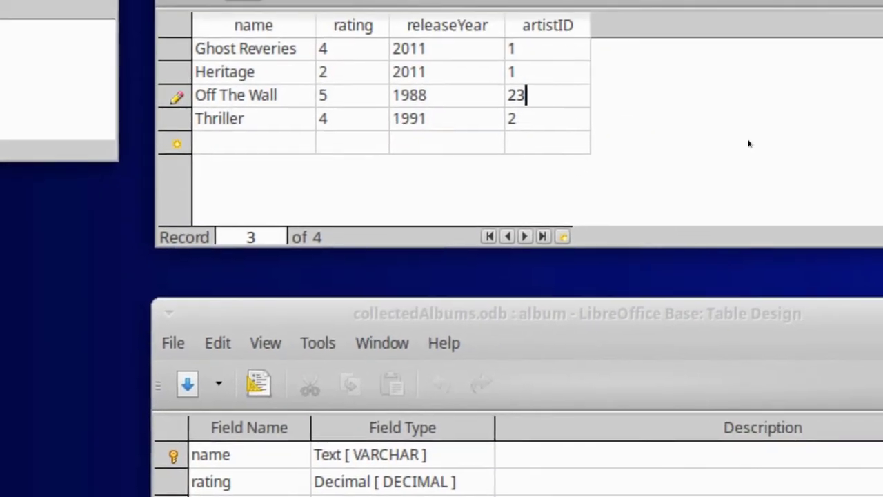
Step: Restore Off The Wall's artistID to 2 and Ghost Reveries' artistID to 1
{"action": "key", "text": "BackSpace"}
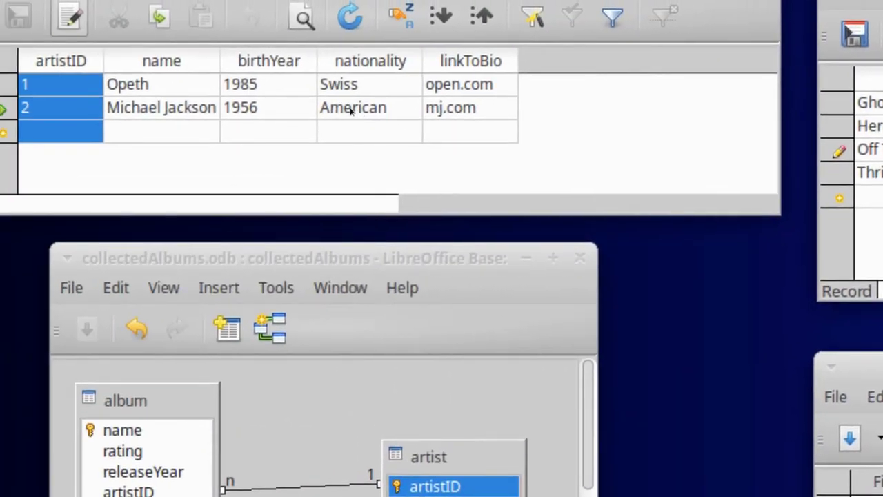
{"action": "left_click", "coordinate": [351, 110]}
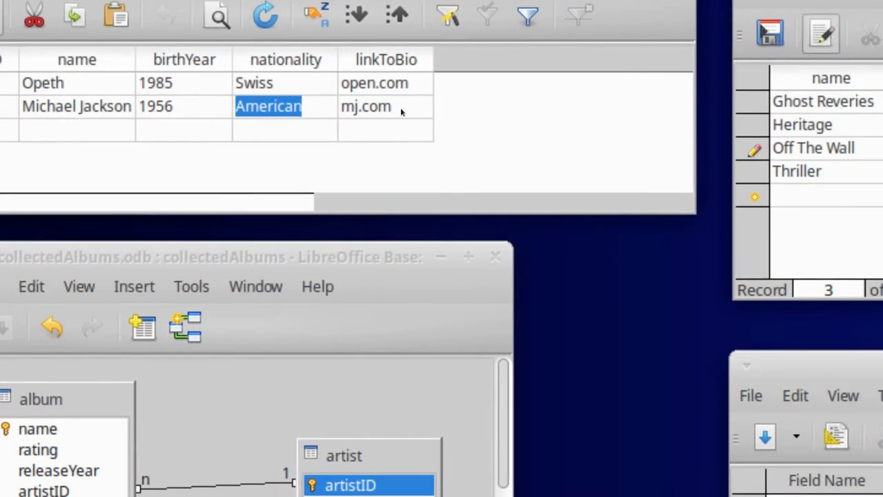
{"action": "left_click", "coordinate": [485, 110]}
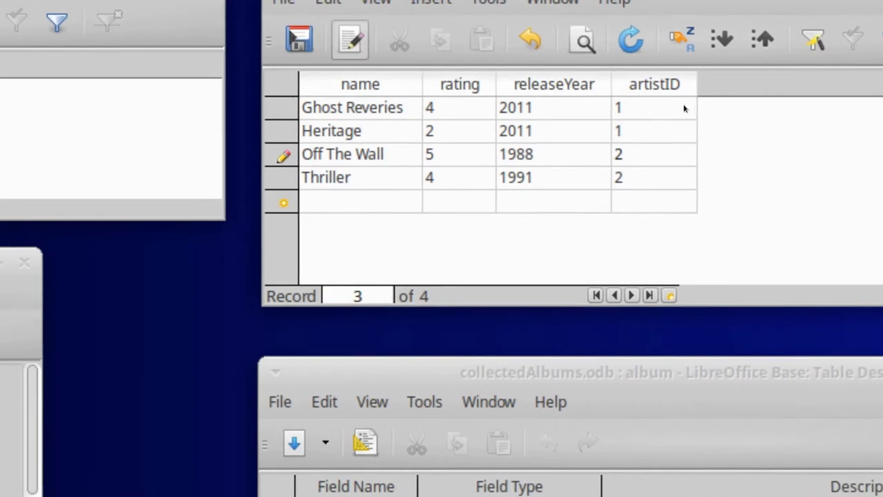
{"action": "left_click", "coordinate": [755, 95]}
{"action": "type", "text": "2"}
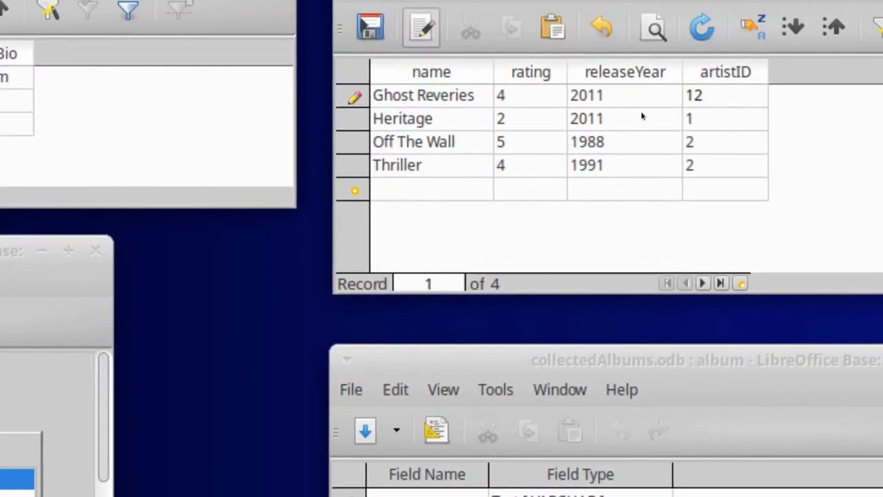
{"action": "key", "text": "BackSpace"}
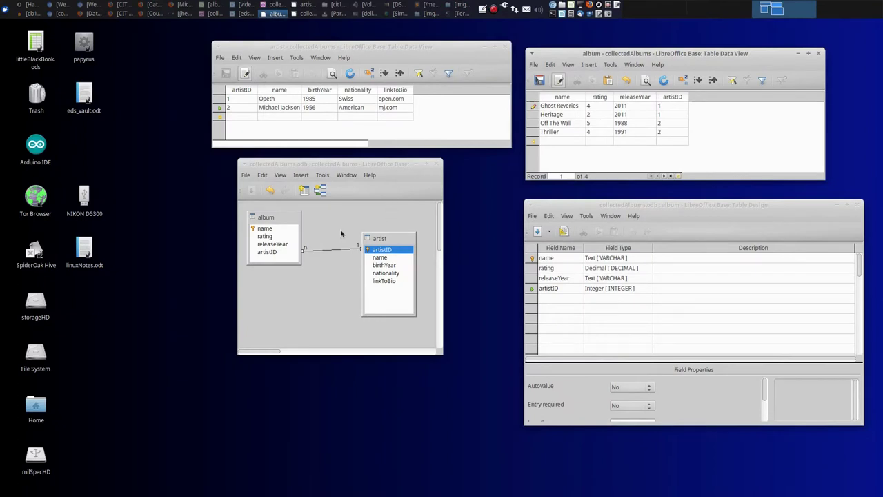
Step: Switch between the relationship diagram and artist table windows, then bring up the Alt+Tab switcher
{"action": "left_click", "coordinate": [340, 231]}
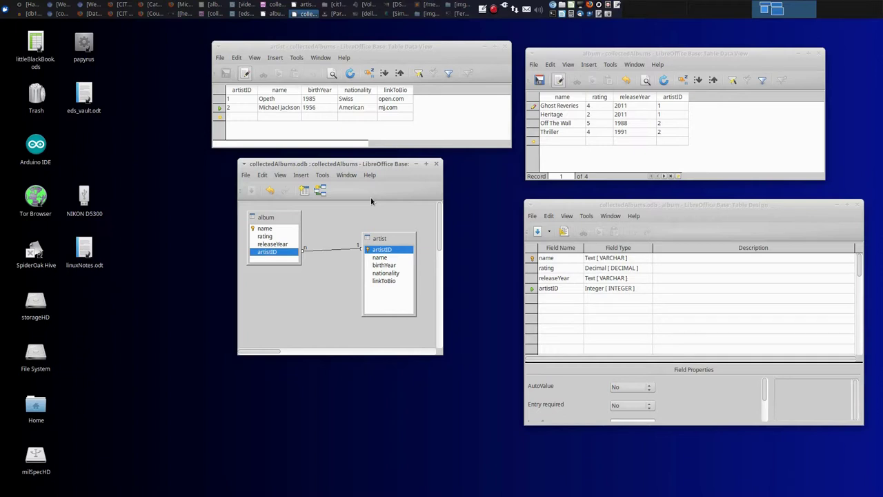
{"action": "left_click", "coordinate": [240, 102]}
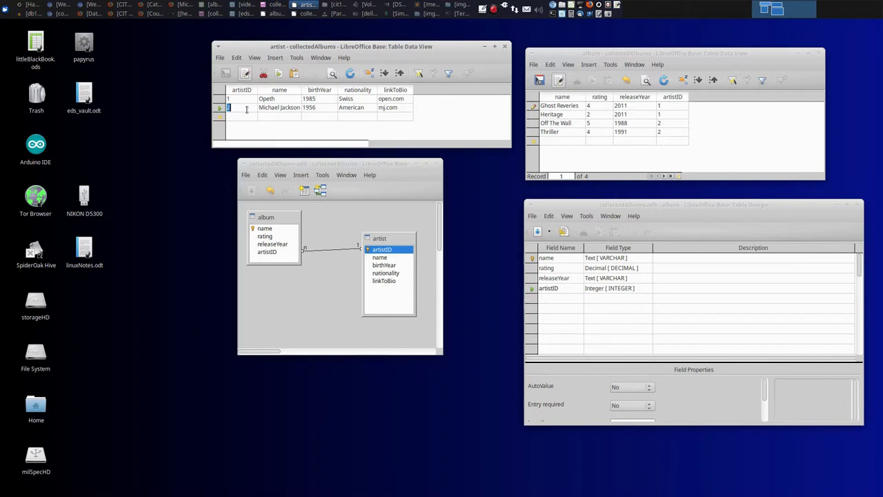
{"action": "key", "text": "alt+Tab"}
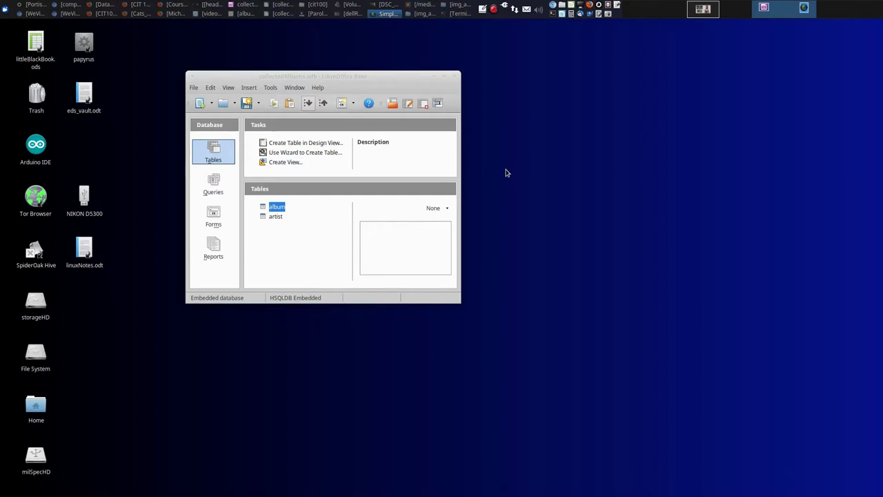
Step: Select the album table in the Tables list and bring up its context menu
{"action": "left_click", "coordinate": [280, 218]}
{"action": "left_click", "coordinate": [276, 209]}
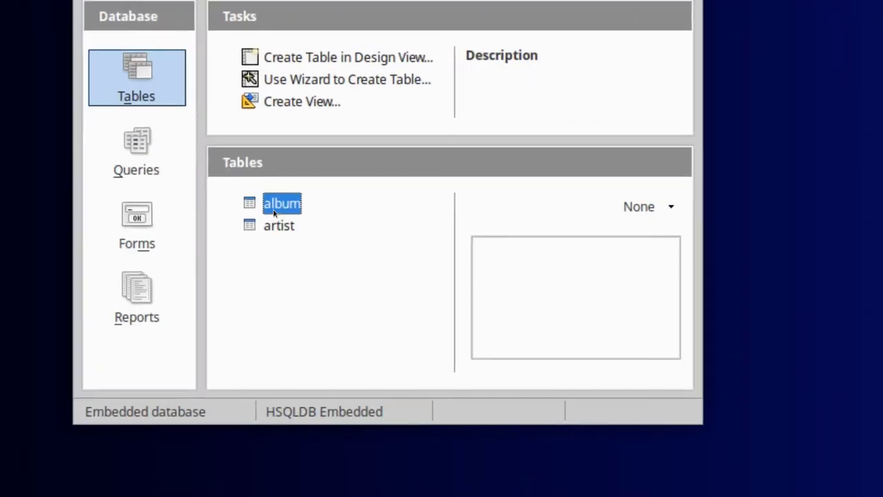
{"action": "right_click", "coordinate": [264, 207]}
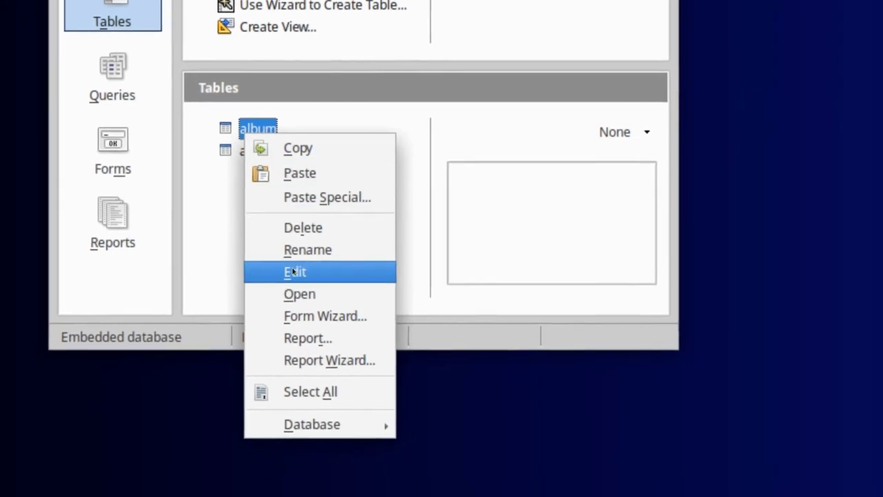
Step: Edit album in Table Design and step through fields name, rating, release_date, artist and yearOfDeath
{"action": "left_click", "coordinate": [321, 347]}
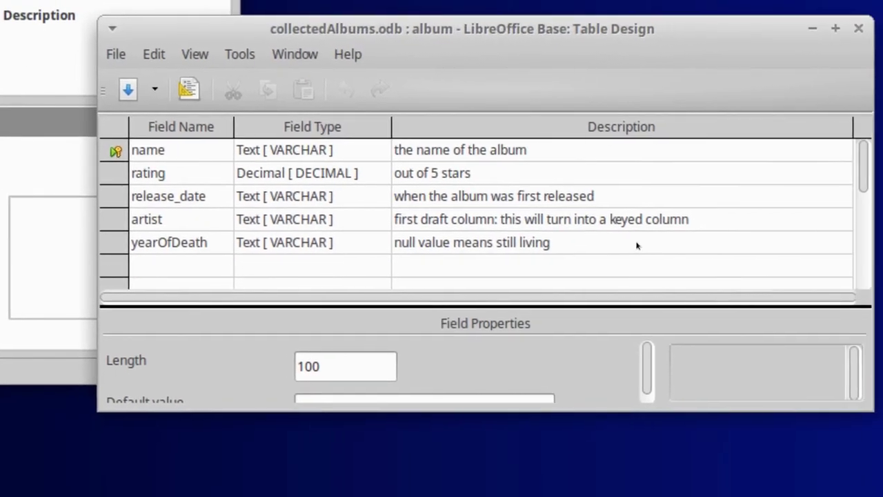
{"action": "left_click", "coordinate": [637, 245]}
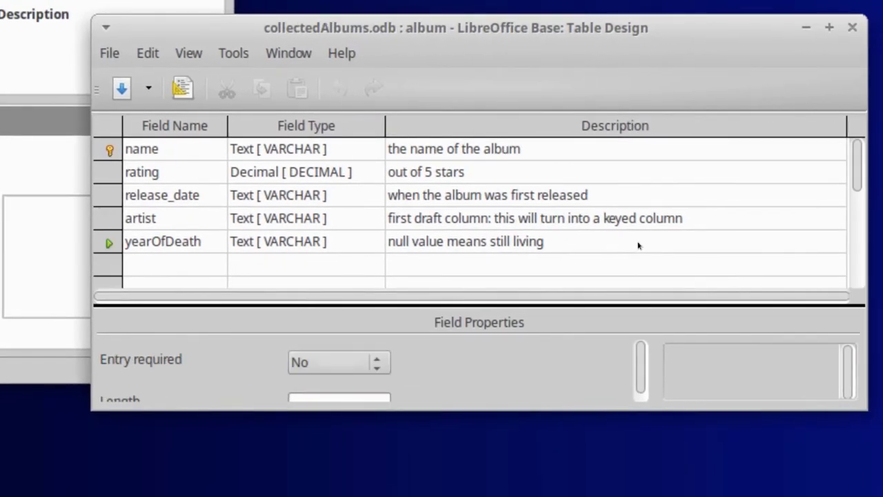
{"action": "key", "text": "Up"}
{"action": "key", "text": "Up"}
{"action": "key", "text": "Up"}
{"action": "key", "text": "Up"}
{"action": "key", "text": "Down"}
{"action": "key", "text": "Down"}
{"action": "key", "text": "Down"}
{"action": "key", "text": "Down"}
{"action": "key", "text": "Left"}
{"action": "key", "text": "Left"}
{"action": "key", "text": "Up"}
{"action": "key", "text": "Down"}
{"action": "key", "text": "Left"}
{"action": "key", "text": "Left"}
{"action": "key", "text": "Up"}
{"action": "key", "text": "Right"}
{"action": "key", "text": "Right"}
{"action": "key", "text": "Left"}
{"action": "key", "text": "Left"}
{"action": "key", "text": "Up"}
{"action": "key", "text": "Right"}
{"action": "key", "text": "Right"}
{"action": "key", "text": "Right"}
{"action": "key", "text": "Down"}
{"action": "key", "text": "Down"}
{"action": "key", "text": "Down"}
{"action": "key", "text": "Down"}
{"action": "key", "text": "Up"}
{"action": "key", "text": "Up"}
{"action": "key", "text": "Down"}
{"action": "key", "text": "Down"}
{"action": "key", "text": "Down"}
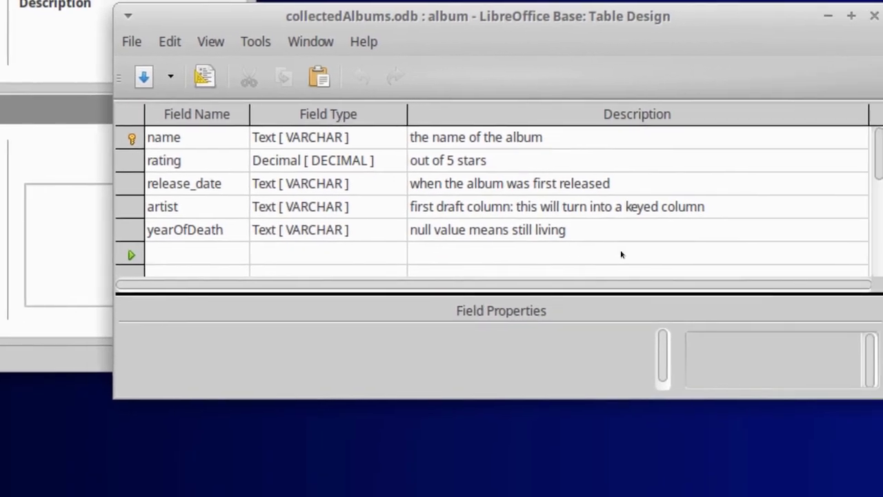
Step: Add a new field named albumID with field type Integer
{"action": "type", "text": "albumID"}
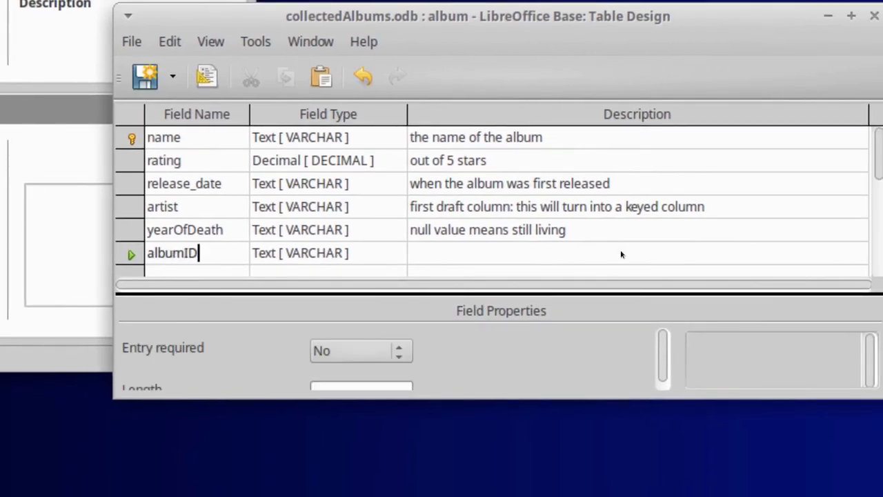
{"action": "key", "text": "Tab"}
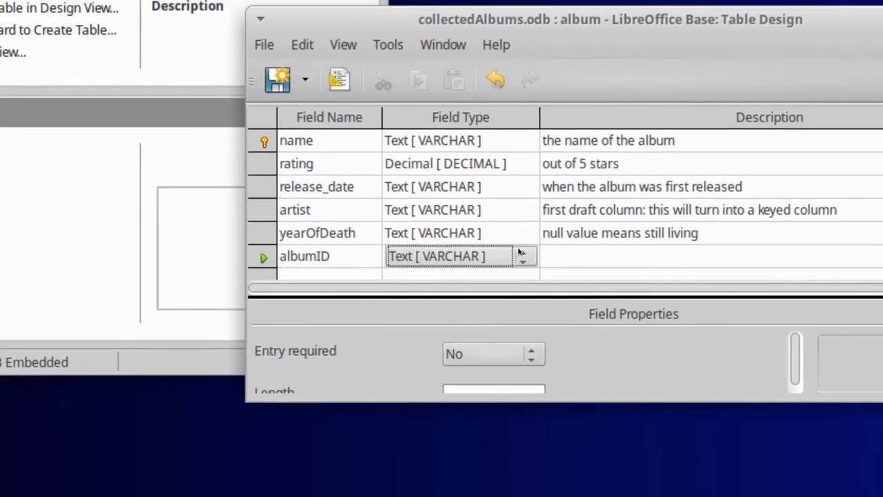
{"action": "left_click", "coordinate": [458, 345]}
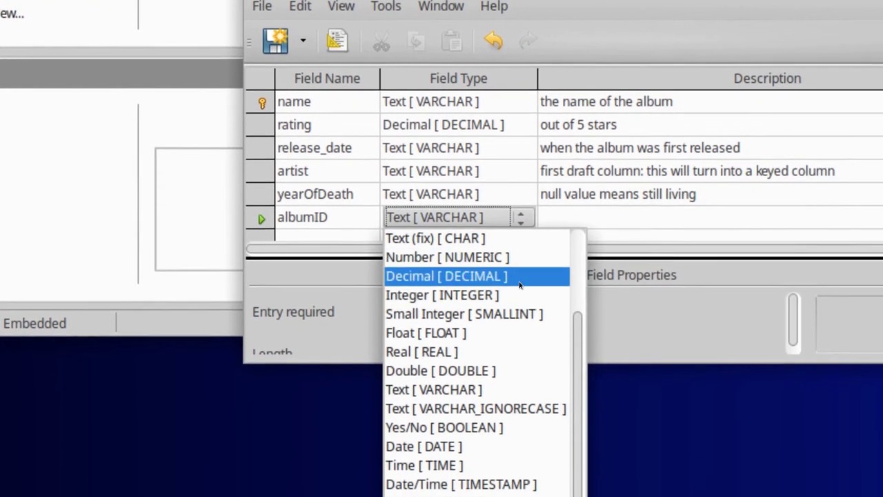
{"action": "left_click", "coordinate": [483, 334]}
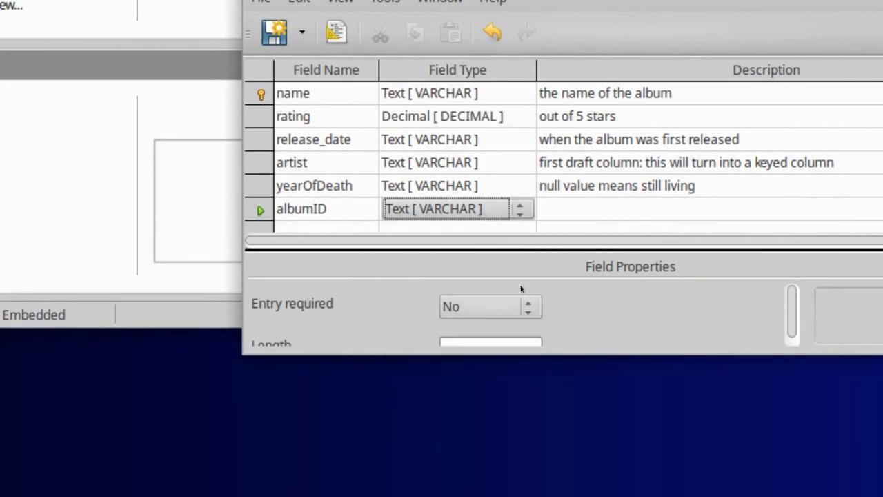
Step: Describe albumID as 'primary key/unique identifier for each album', keeping its type Integer
{"action": "key", "text": "Tab"}
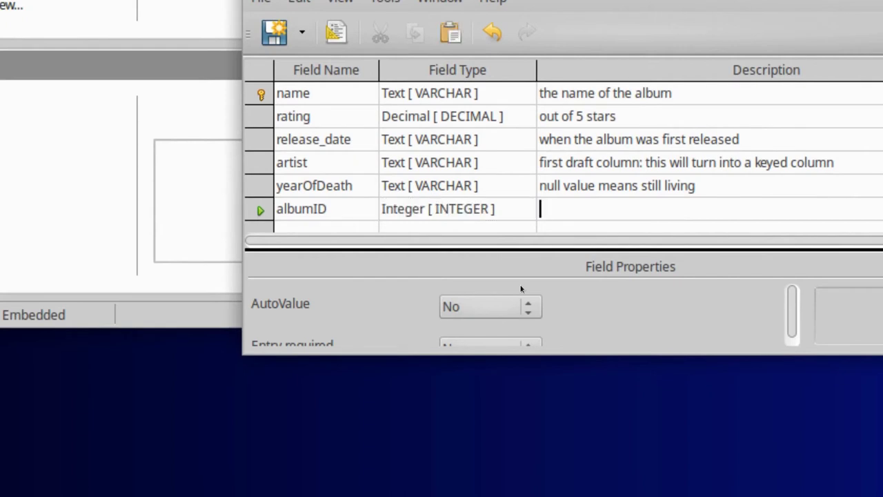
{"action": "type", "text": "primary key/"}
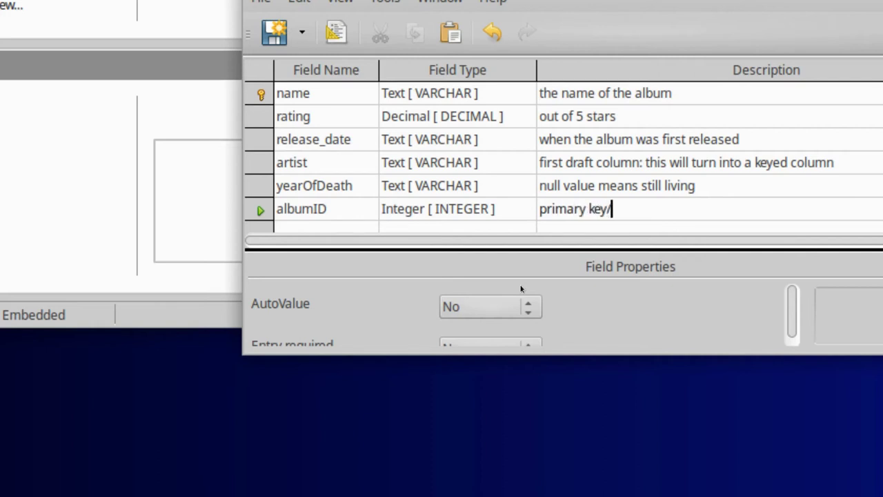
{"action": "type", "text": "unique identifier"}
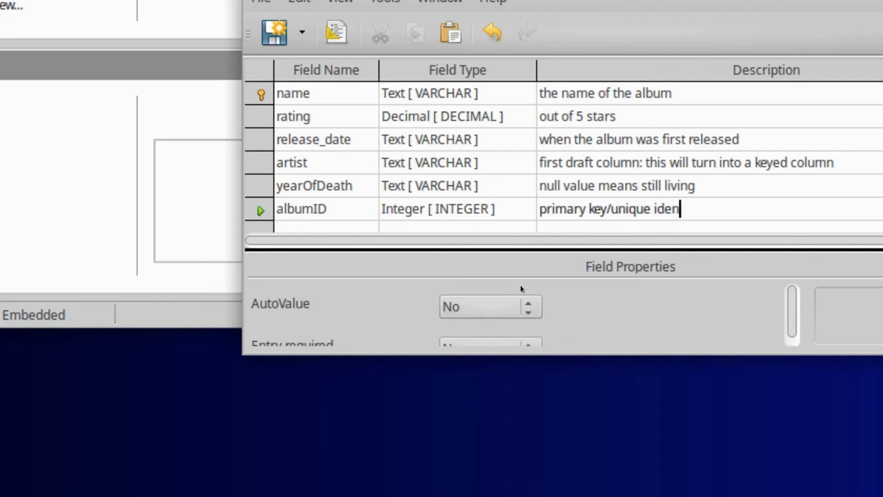
{"action": "type", "text": " for each album"}
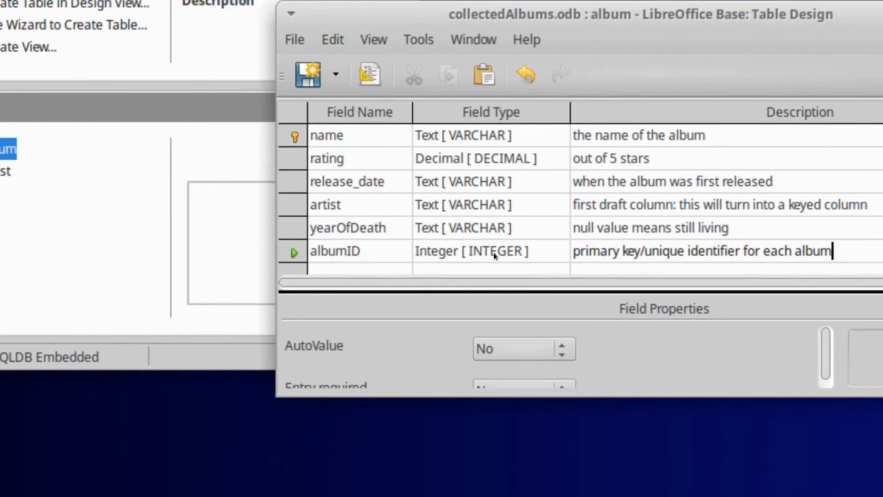
{"action": "left_click", "coordinate": [479, 280]}
{"action": "key", "text": "Down"}
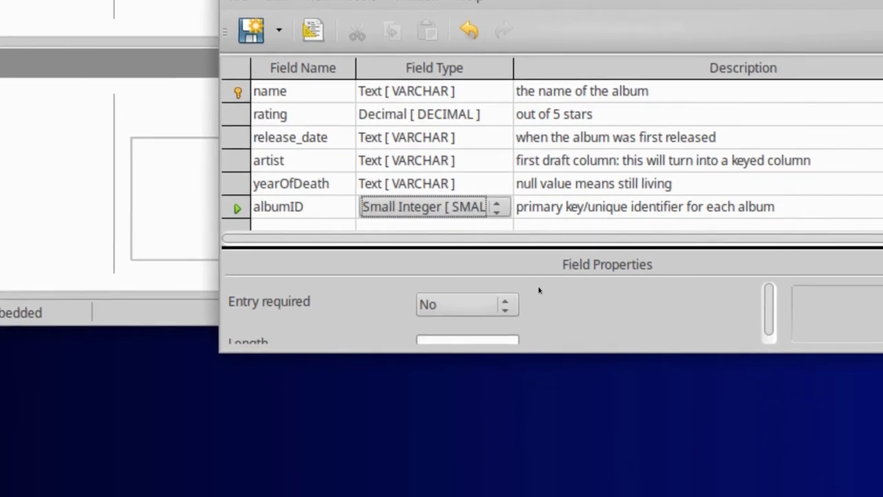
{"action": "key", "text": "Up"}
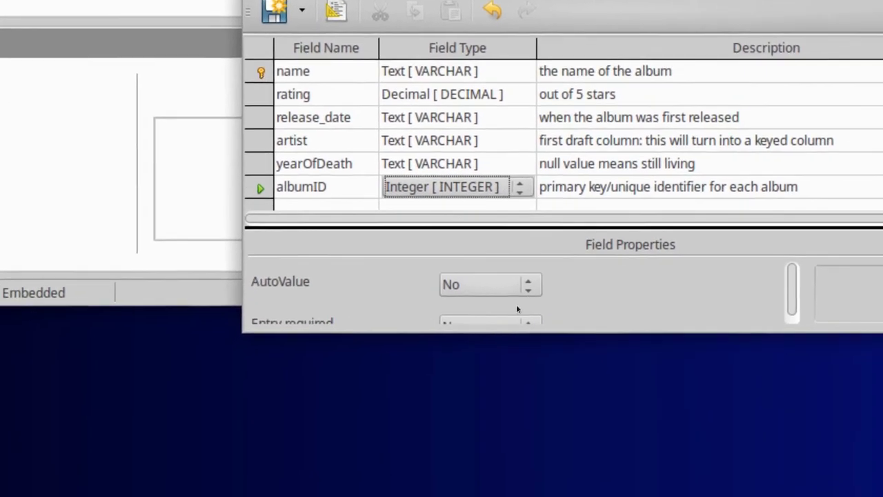
{"action": "left_click", "coordinate": [485, 344]}
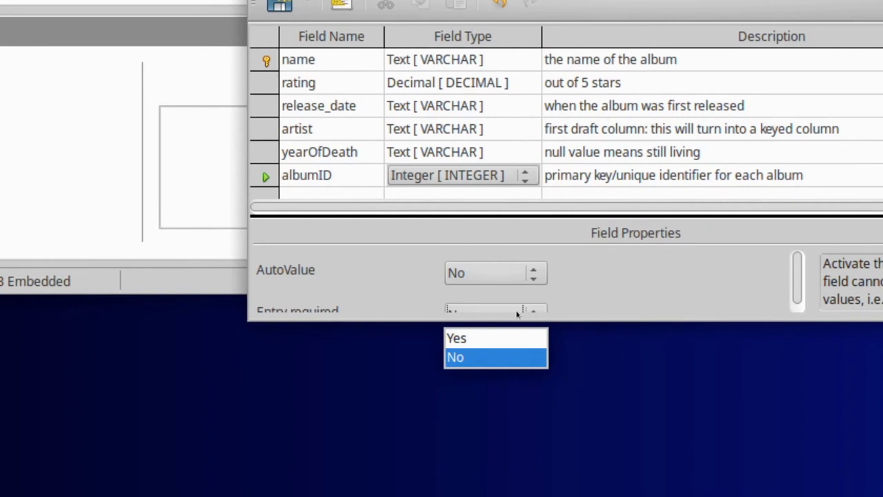
Step: Enlarge the design window, set albumID's Entry required to Yes, and save the table design
{"action": "left_click", "coordinate": [516, 314]}
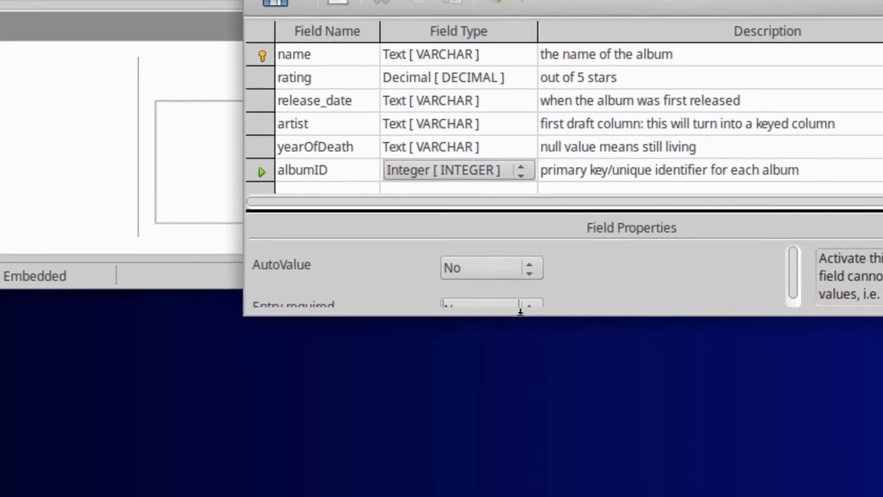
{"action": "left_click_drag", "start_coordinate": [519, 319], "coordinate": [523, 417]}
{"action": "left_click_drag", "start_coordinate": [521, 361], "coordinate": [525, 379]}
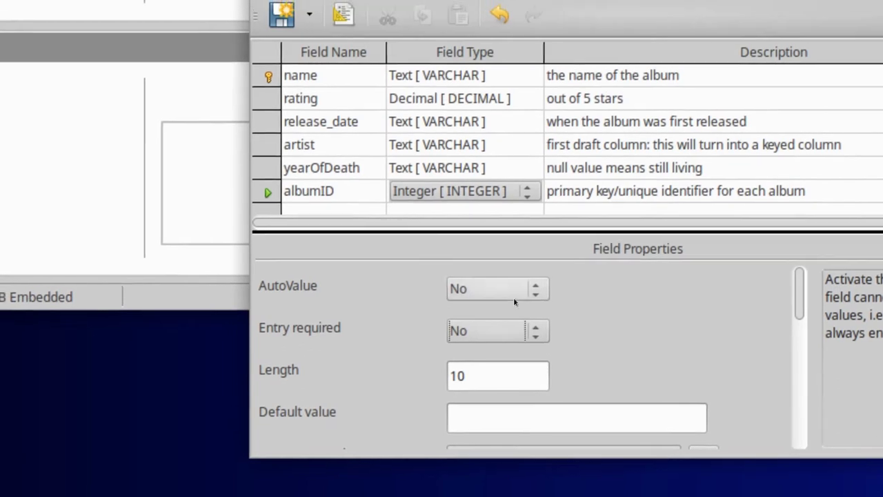
{"action": "left_click", "coordinate": [510, 260]}
{"action": "left_click", "coordinate": [516, 334]}
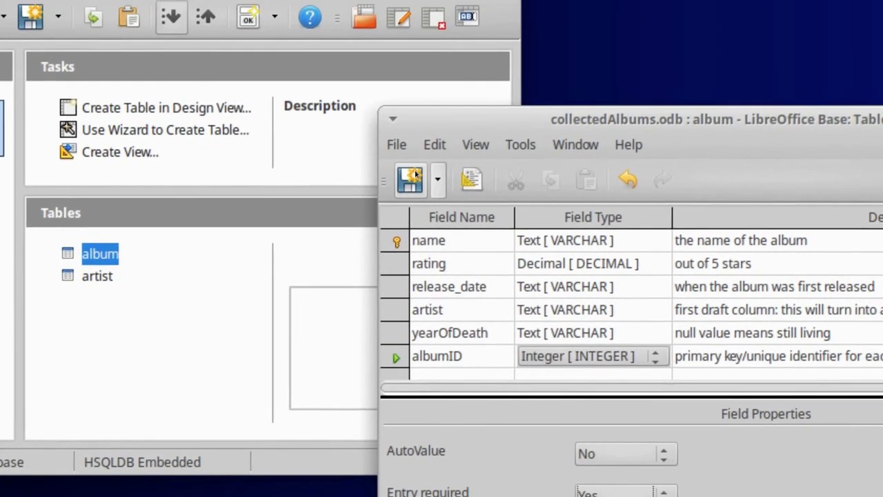
{"action": "left_click", "coordinate": [411, 178]}
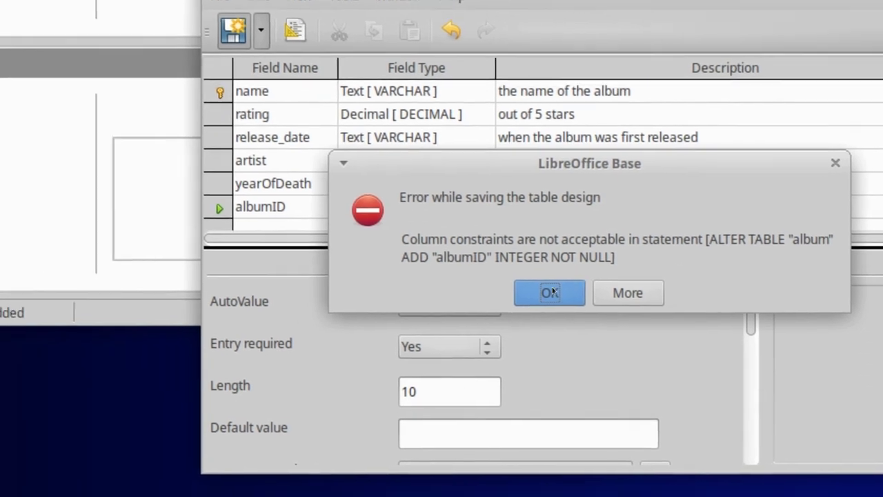
Step: Dismiss the 'Error while saving the table design' message with OK
{"action": "left_click", "coordinate": [471, 306]}
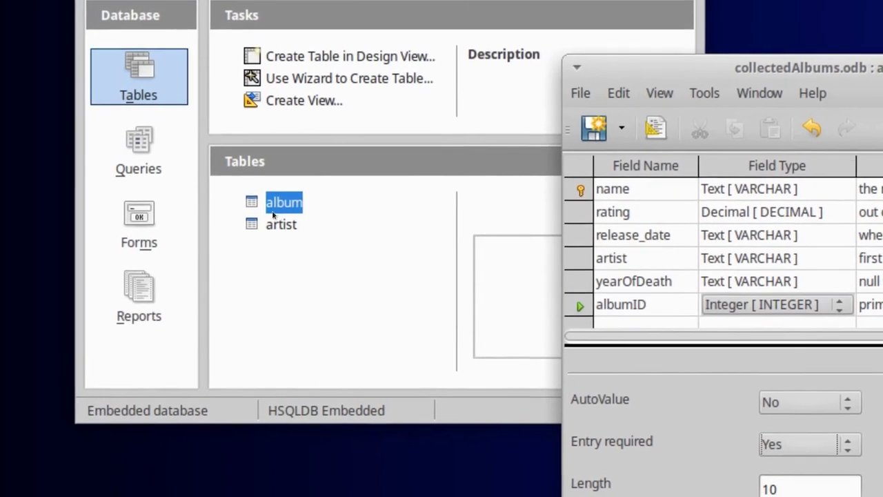
Step: Open the album table's records, then bring the album Table Design window back to the front
{"action": "right_click", "coordinate": [142, 168]}
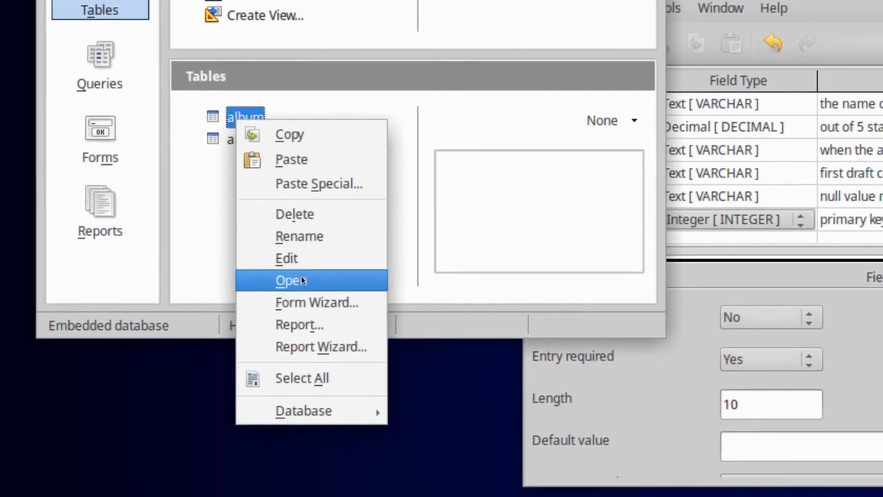
{"action": "left_click", "coordinate": [338, 371]}
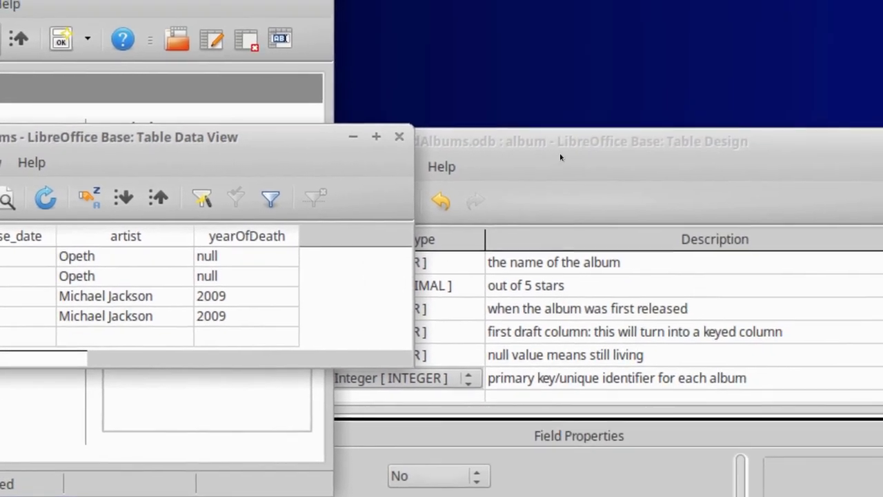
{"action": "left_click", "coordinate": [873, 151]}
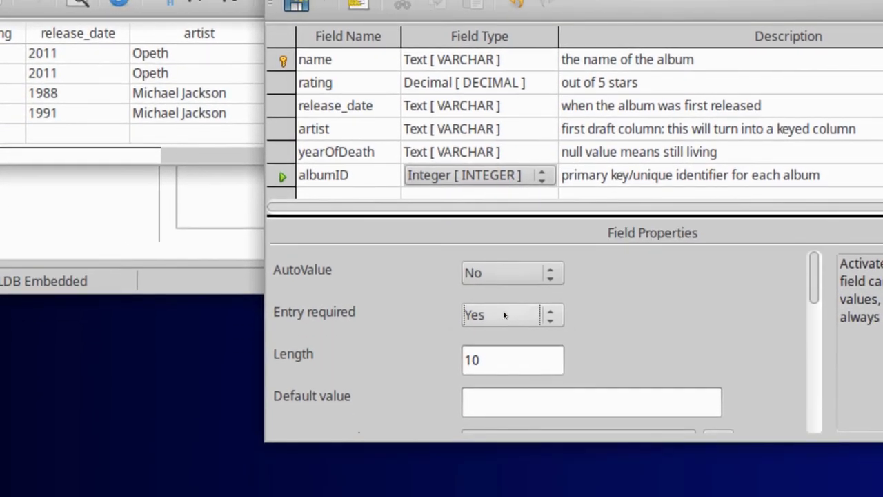
Step: Set albumID's Entry required to No and save the album table design
{"action": "left_click", "coordinate": [504, 314]}
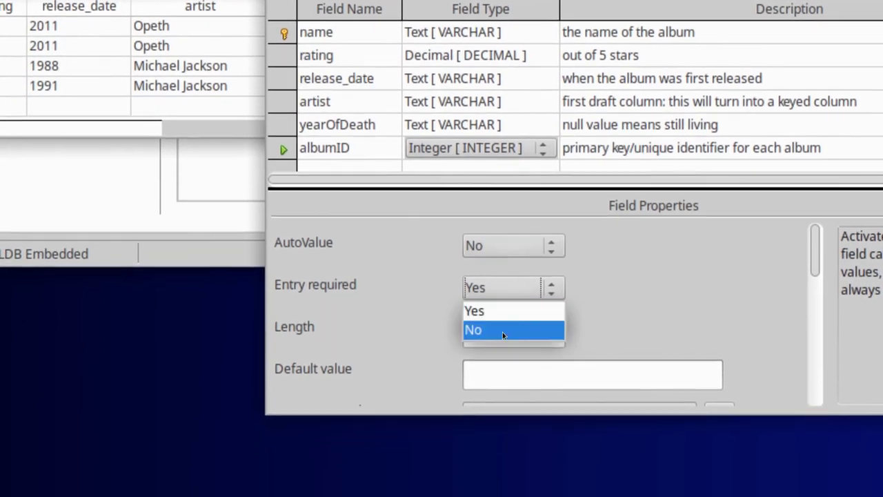
{"action": "left_click", "coordinate": [501, 358]}
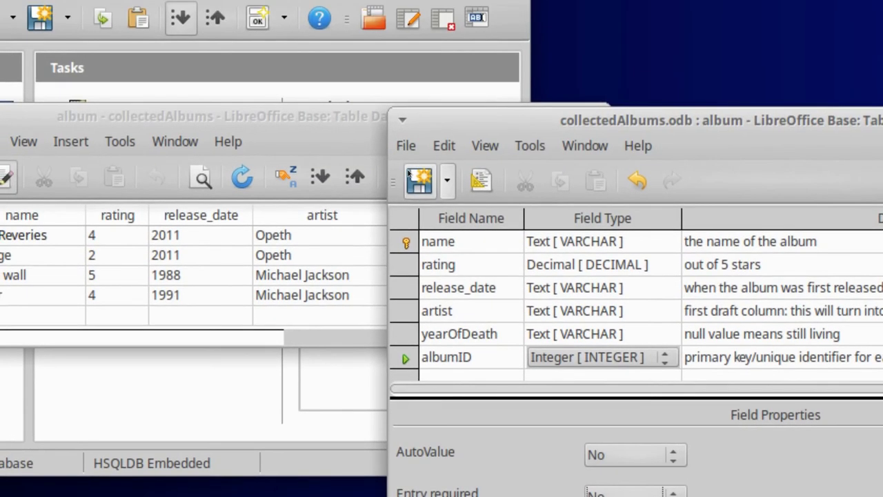
{"action": "left_click", "coordinate": [407, 153]}
Step: Close the album records window and reopen it to show the new empty albumID column
{"action": "left_click", "coordinate": [242, 177]}
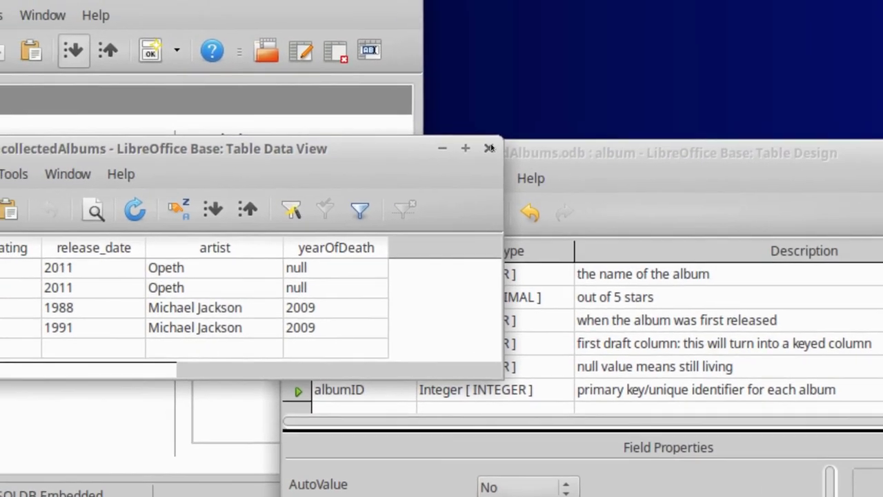
{"action": "key", "text": "ctrl+w"}
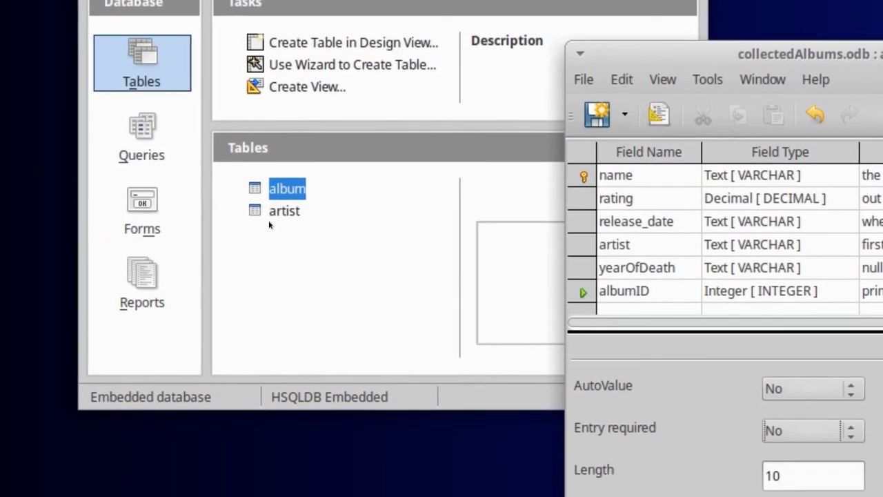
{"action": "right_click", "coordinate": [83, 250]}
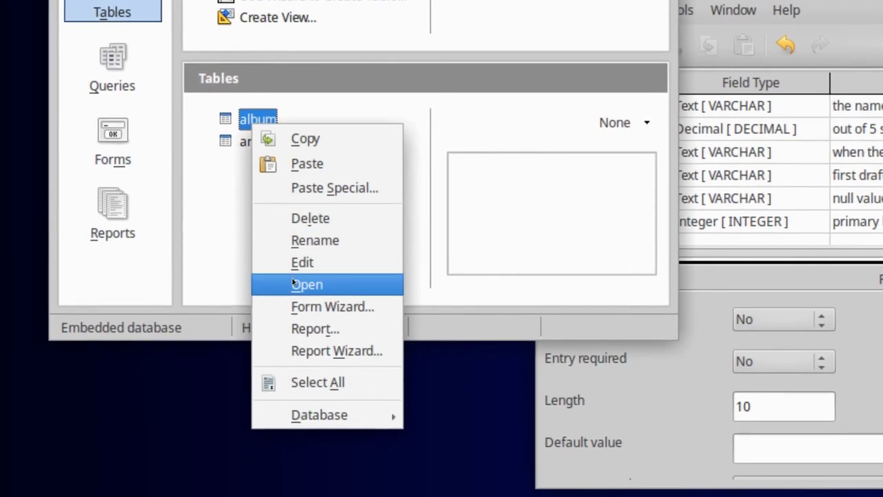
{"action": "left_click", "coordinate": [330, 371]}
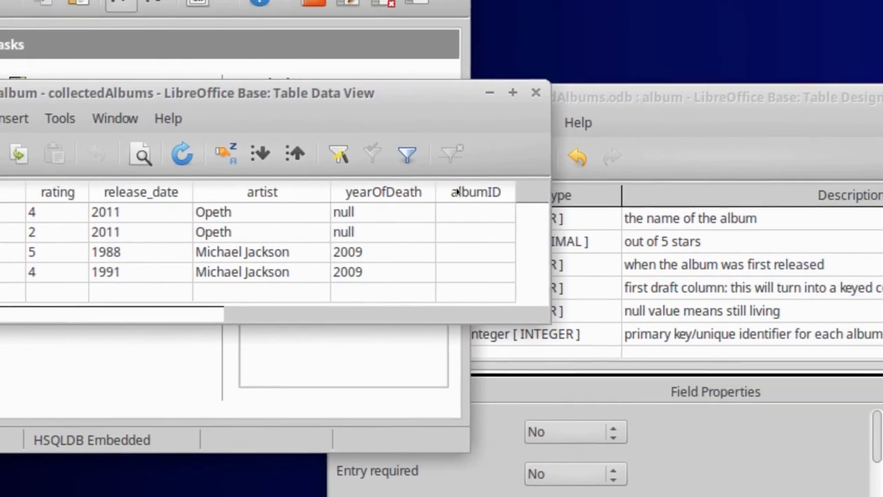
Step: Enter albumID 1, 2, 3, 4 for Ghost Reveries, Heritage, Off the wall and Thriller, and save
{"action": "left_click", "coordinate": [674, 193]}
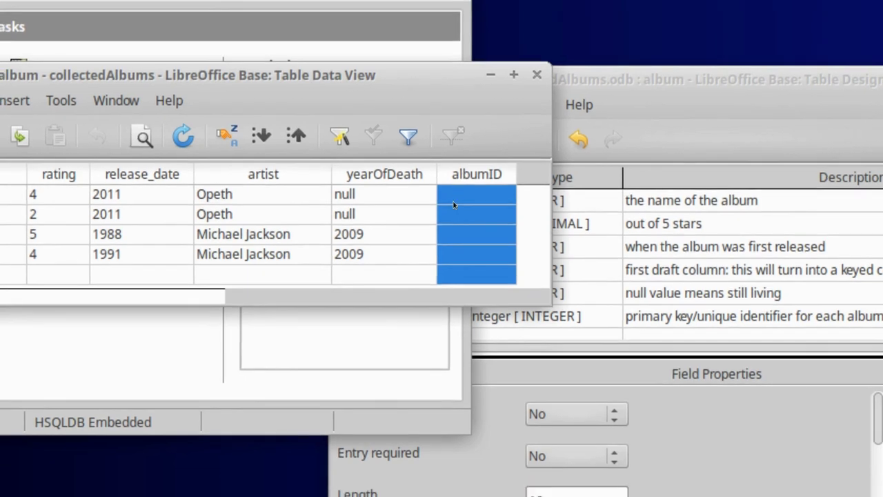
{"action": "left_click", "coordinate": [449, 217]}
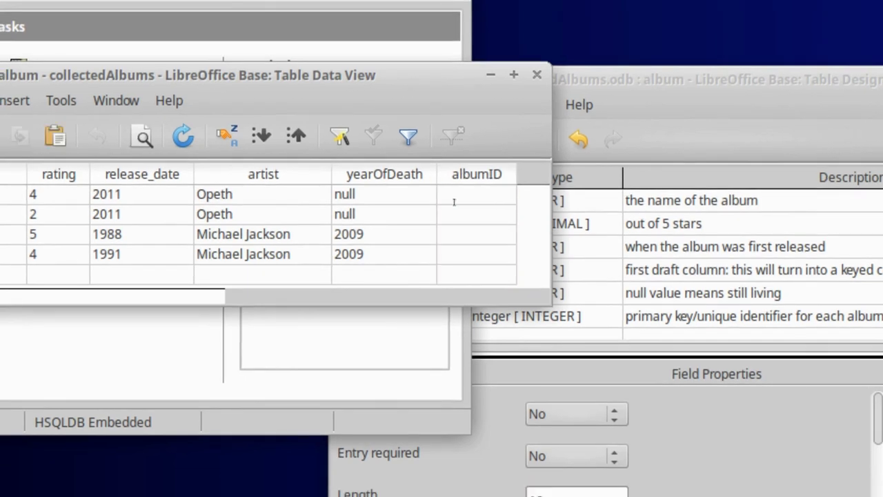
{"action": "type", "text": "1"}
{"action": "key", "text": "Down"}
{"action": "type", "text": "2"}
{"action": "key", "text": "Down"}
{"action": "type", "text": "3"}
{"action": "key", "text": "Down"}
{"action": "type", "text": "4"}
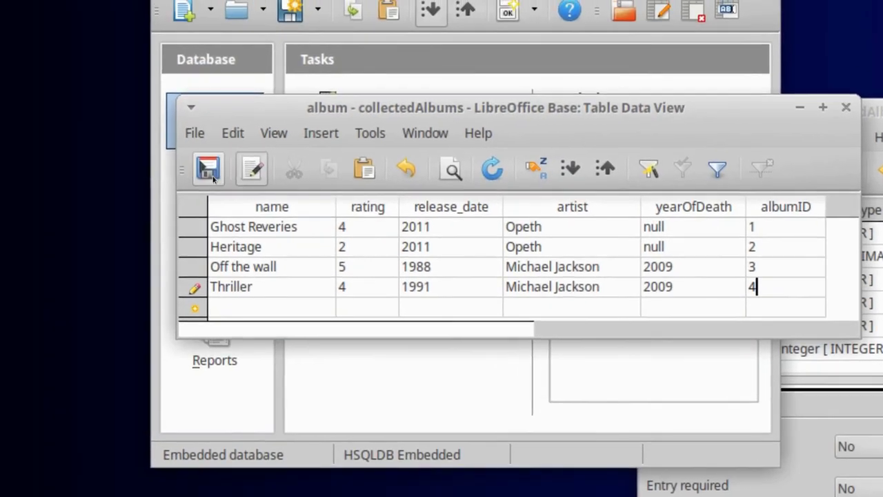
{"action": "left_click", "coordinate": [212, 176]}
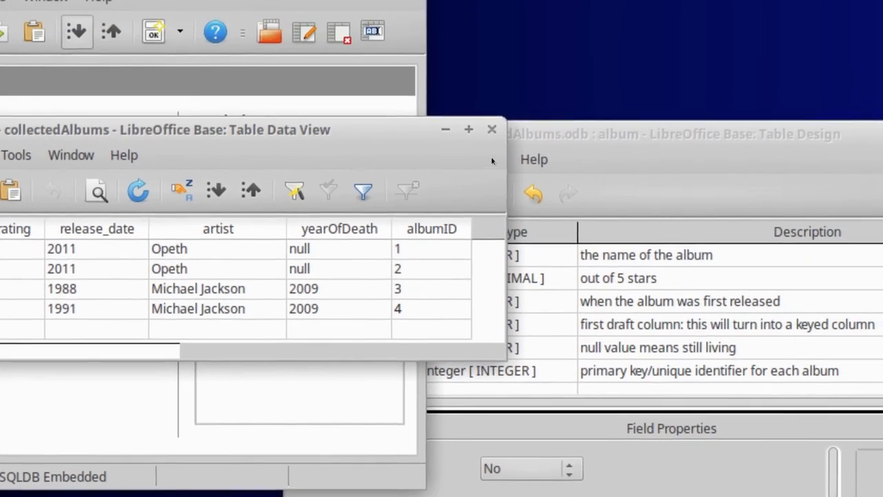
Step: In the album table design, make the albumID field the primary key in place of name
{"action": "left_click", "coordinate": [830, 185]}
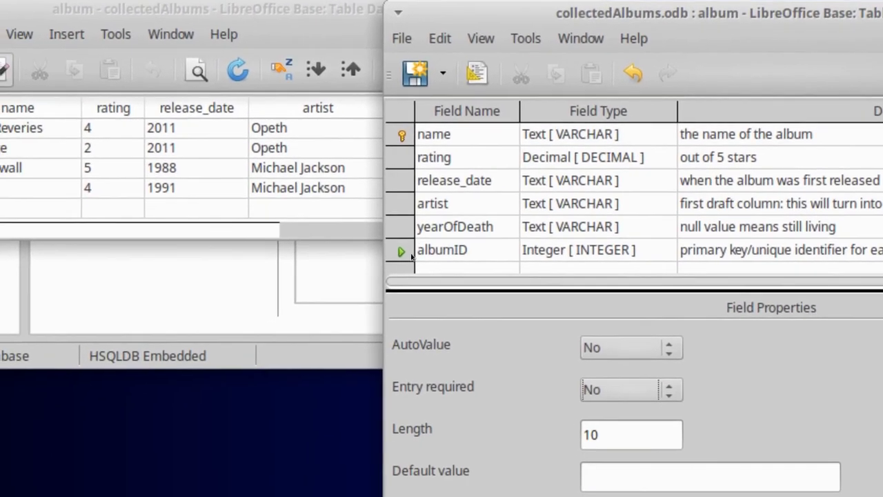
{"action": "right_click", "coordinate": [292, 346]}
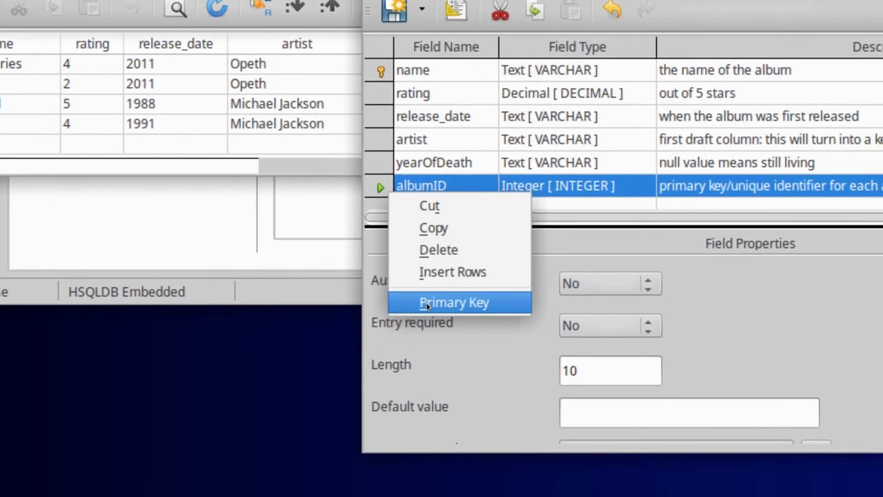
{"action": "left_click", "coordinate": [448, 367]}
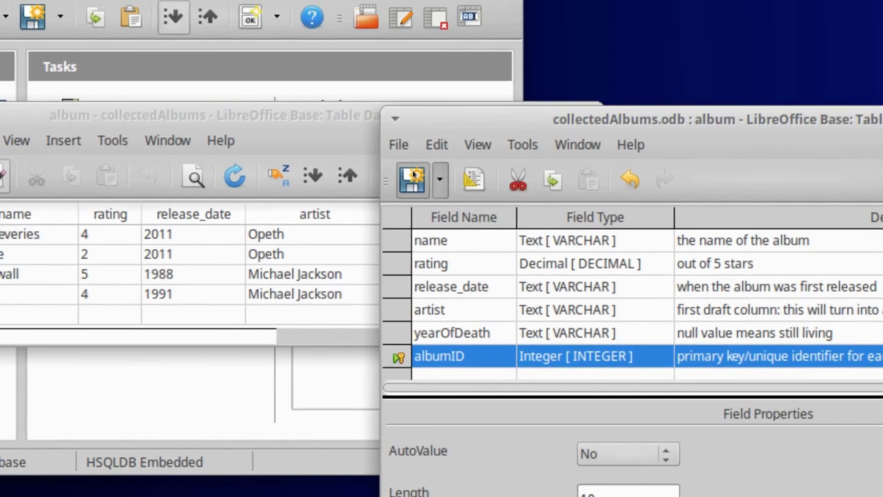
Step: Save the design with the albumID key, check the records numbered 1–4, and return to Table Design
{"action": "left_click", "coordinate": [365, 64]}
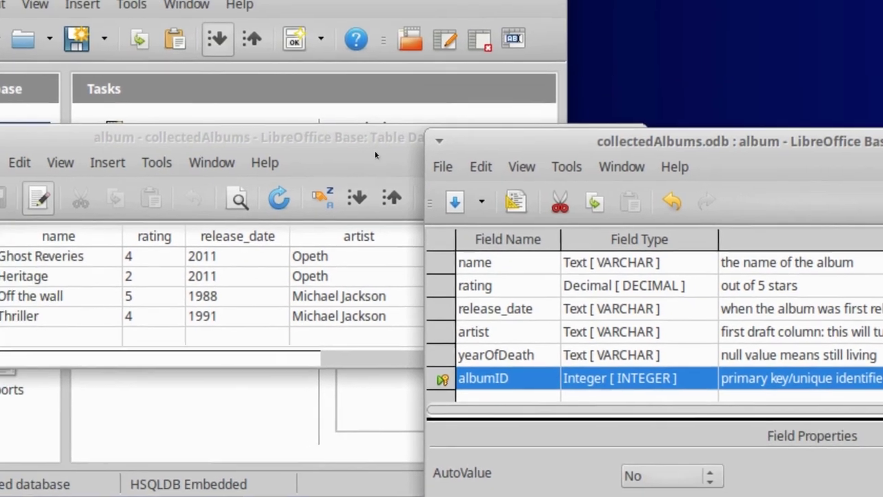
{"action": "left_click", "coordinate": [375, 155]}
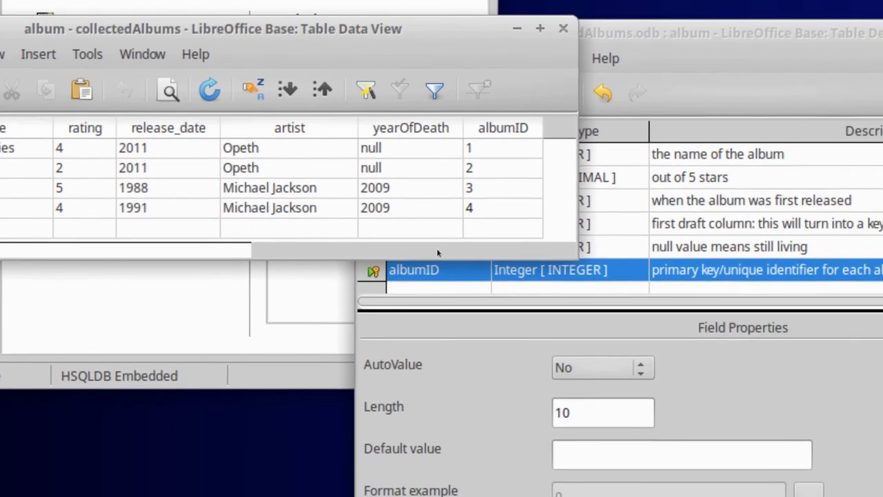
{"action": "left_click", "coordinate": [577, 287]}
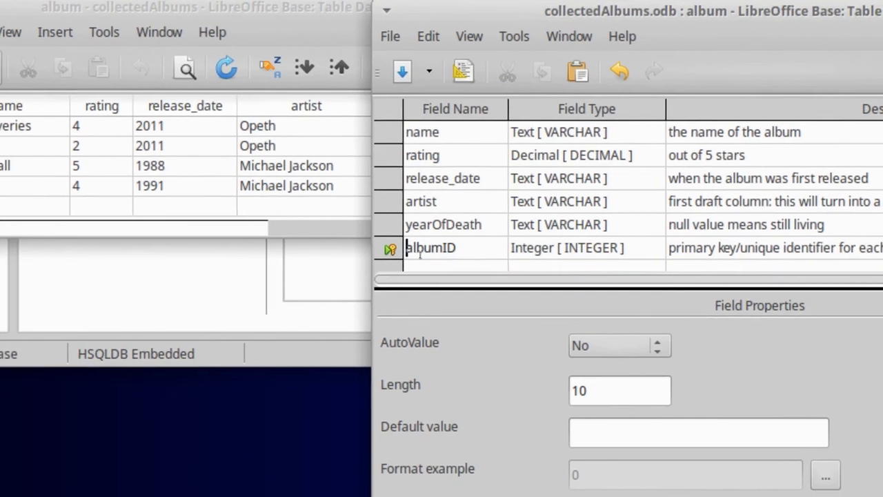